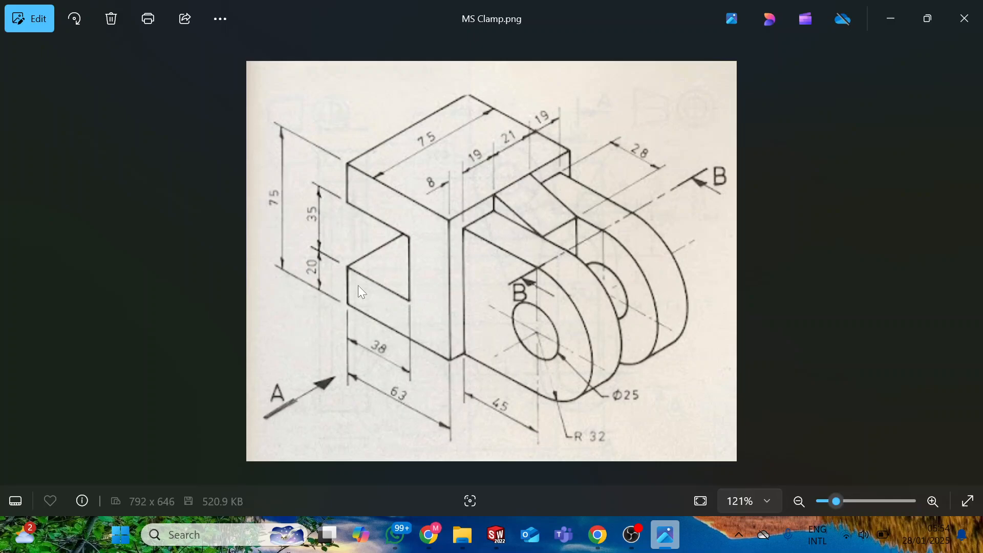
- Switch to SolidWorks and draw a closed C-shaped line profile about 67 mm wide from the origin, with its slot opening left
key(alt+Tab)
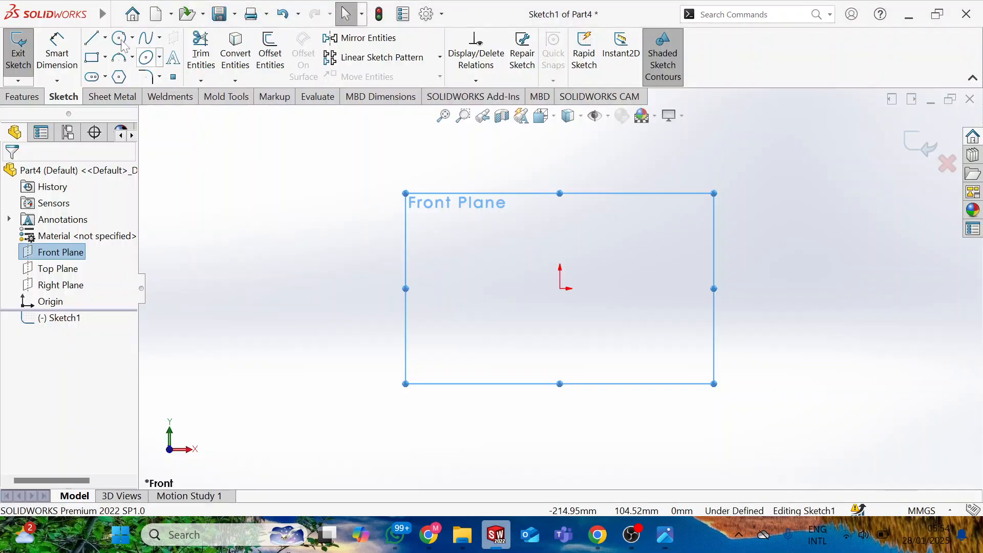
key(l)
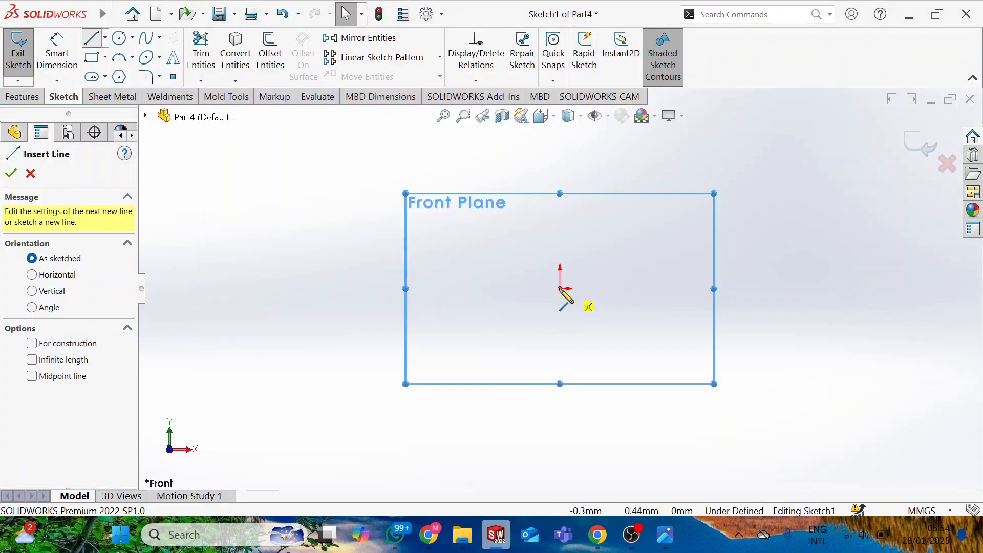
click(677, 288)
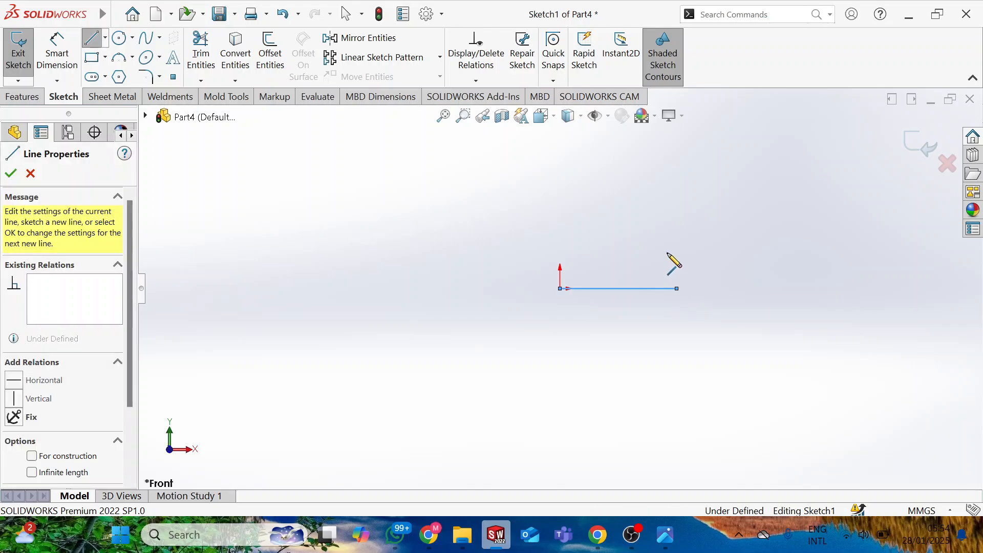
click(677, 150)
click(559, 150)
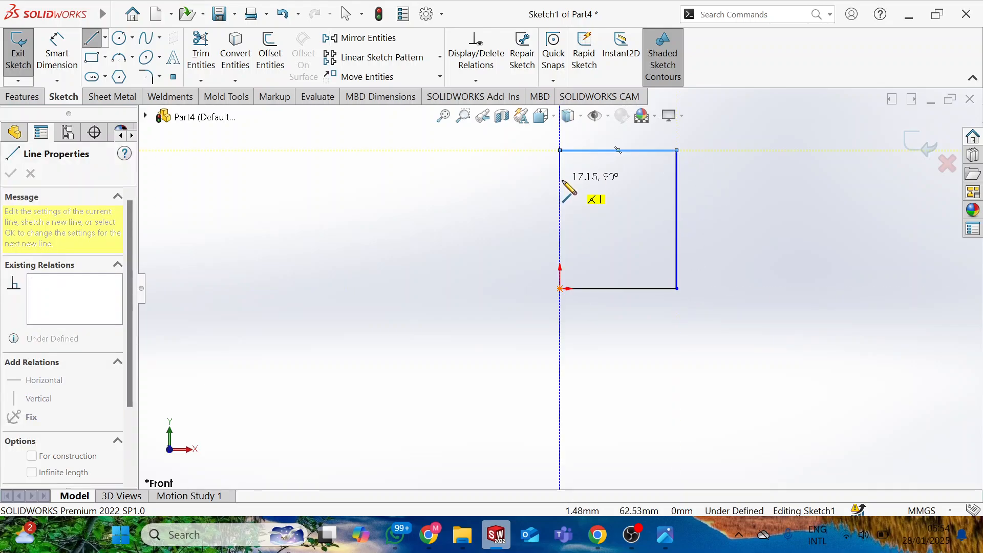
click(562, 180)
click(624, 181)
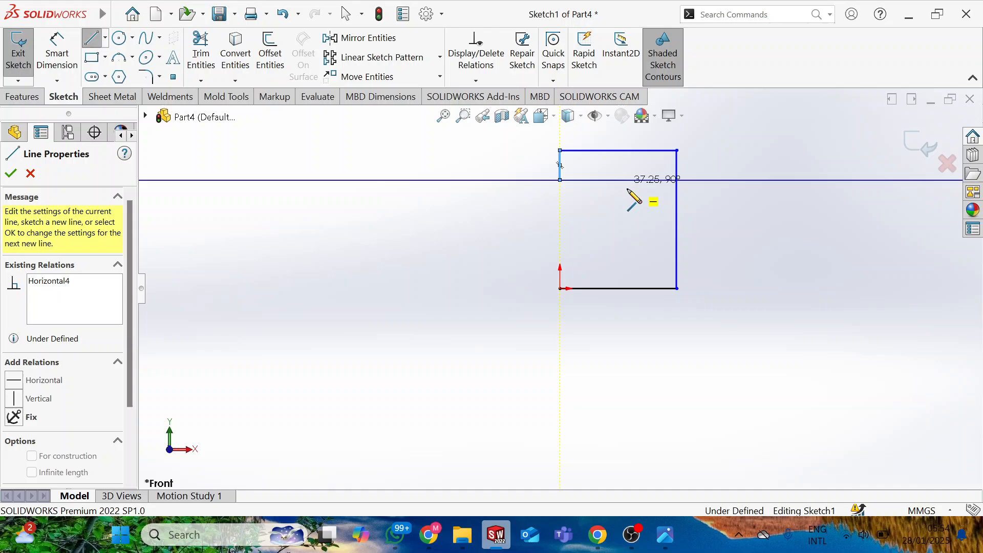
click(624, 253)
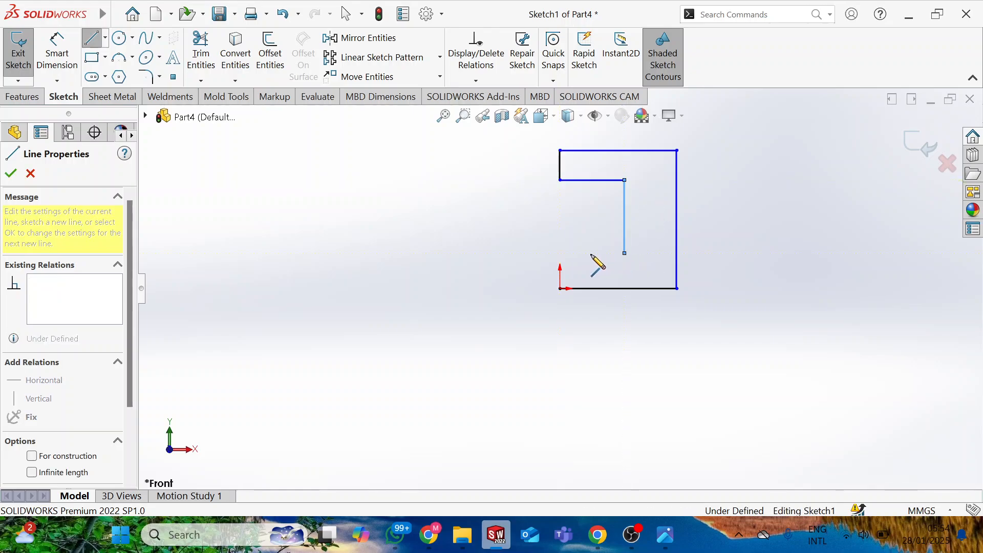
click(557, 253)
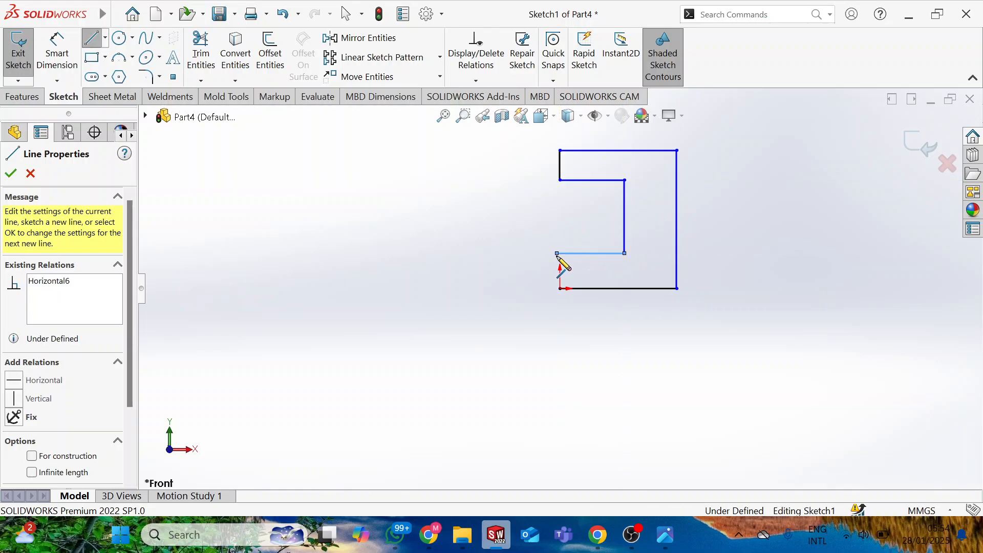
click(559, 288)
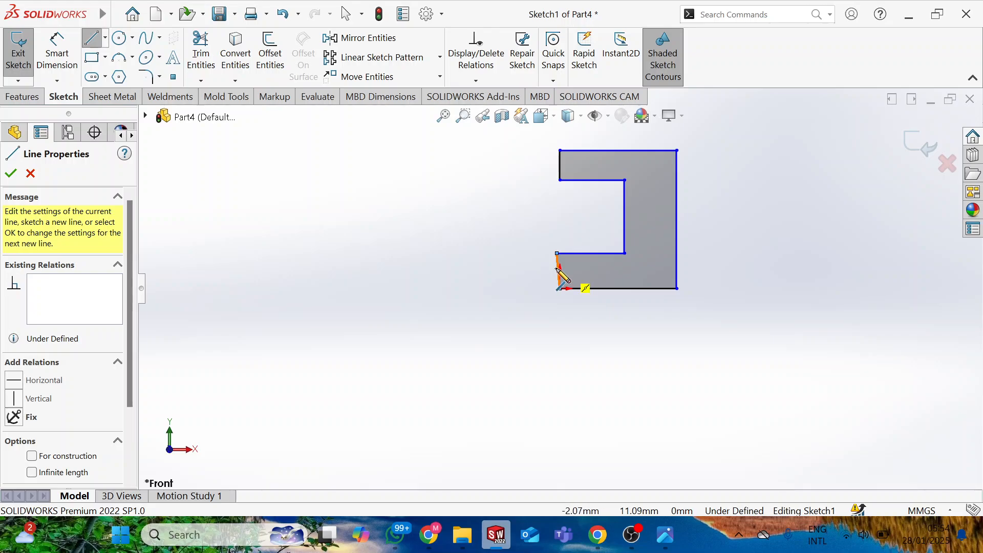
key(Escape)
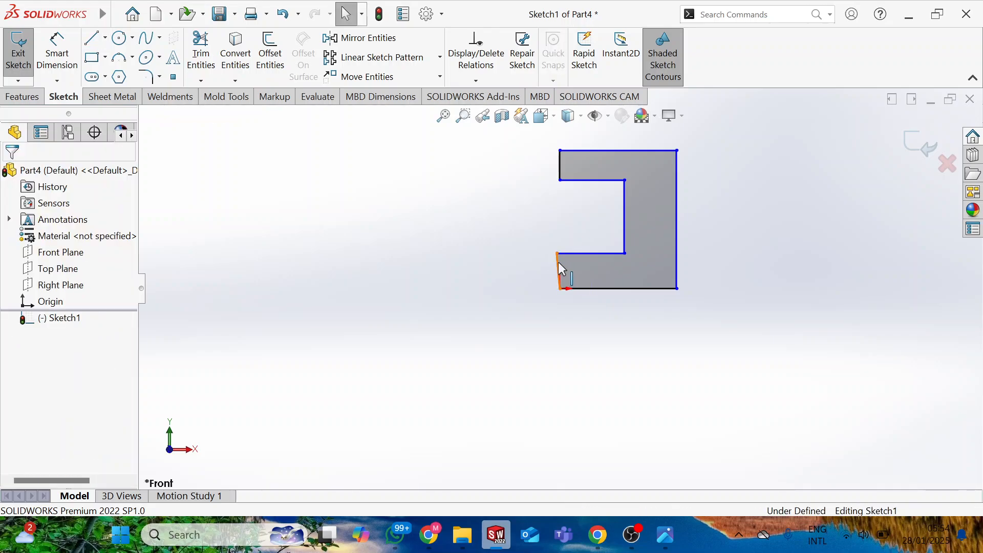
- Make the slanted short line at the profile's lower left vertical
click(561, 268)
right_click(561, 268)
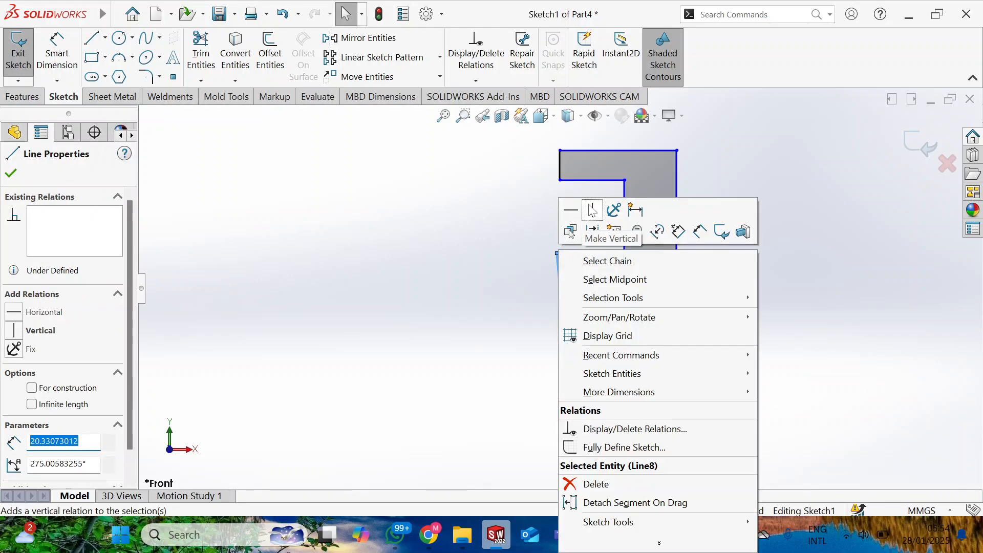
click(591, 211)
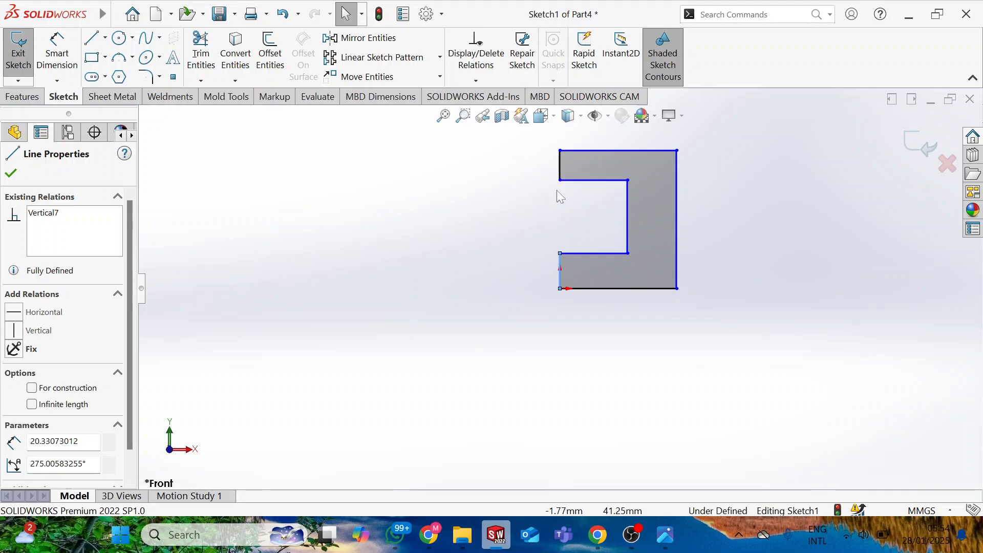
- Dimension the profile's bottom edge and set its length to 63 mm
click(75, 72)
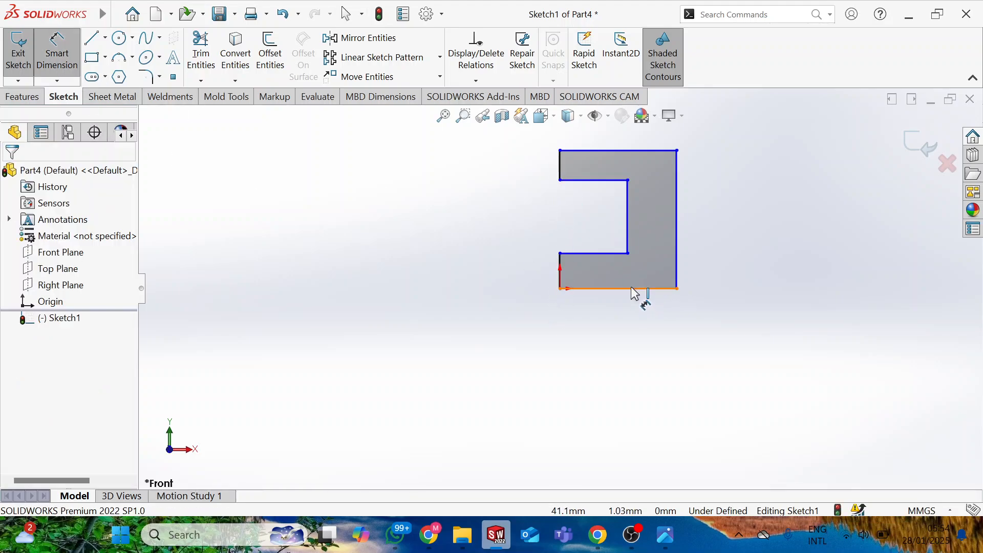
click(633, 321)
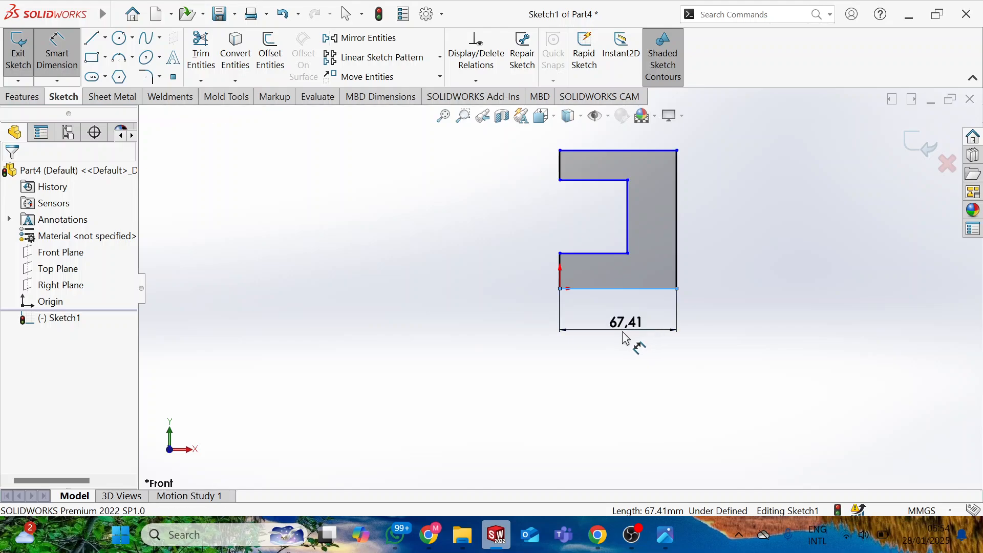
click(625, 338)
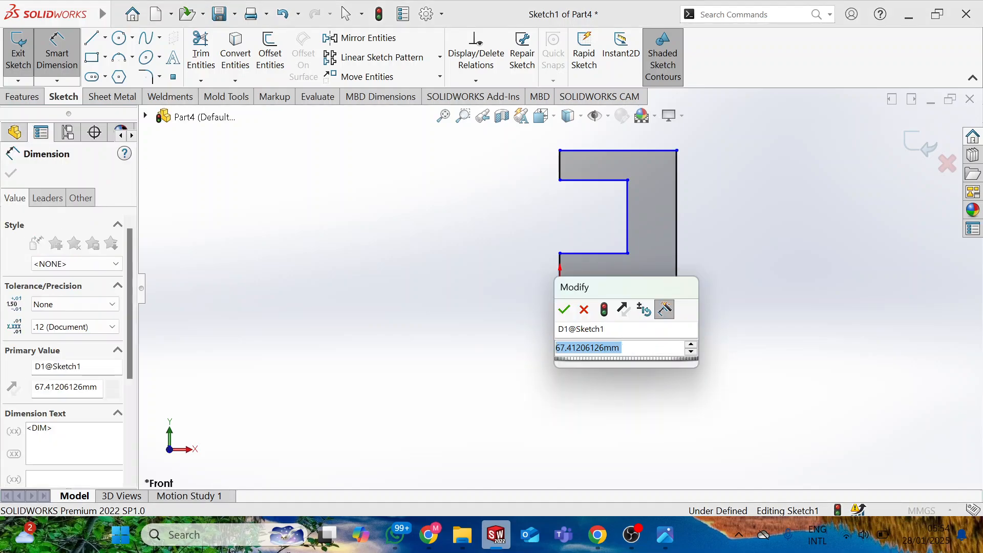
text(63)
key(Return)
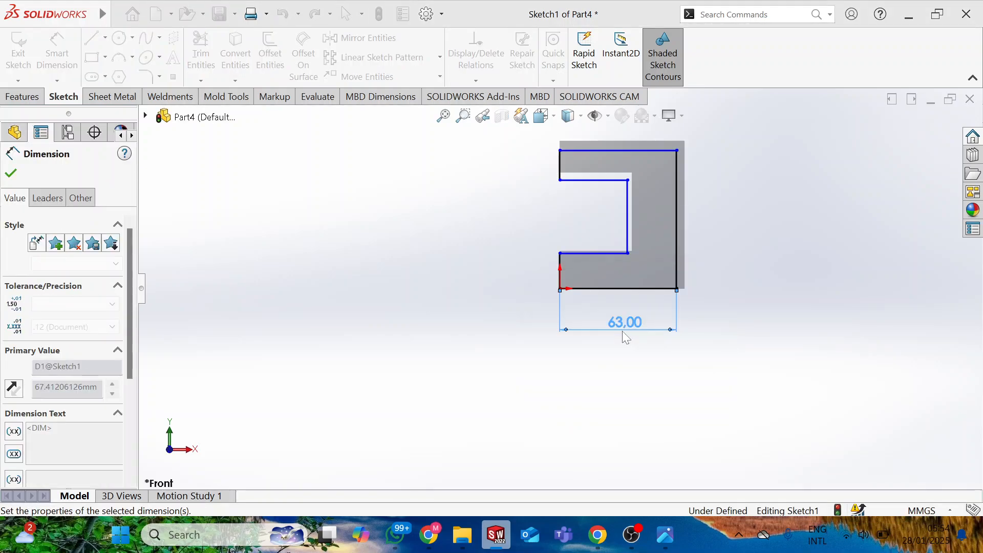
- Check the MS Clamp.png drawing and dimension the profile's right vertical edge to 75 mm
key(alt+Tab)
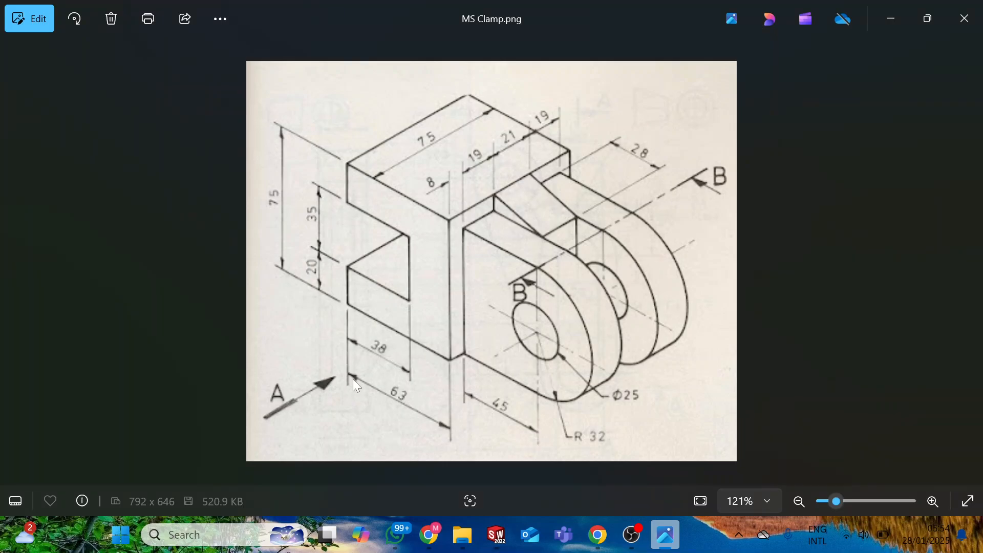
key(alt+Tab)
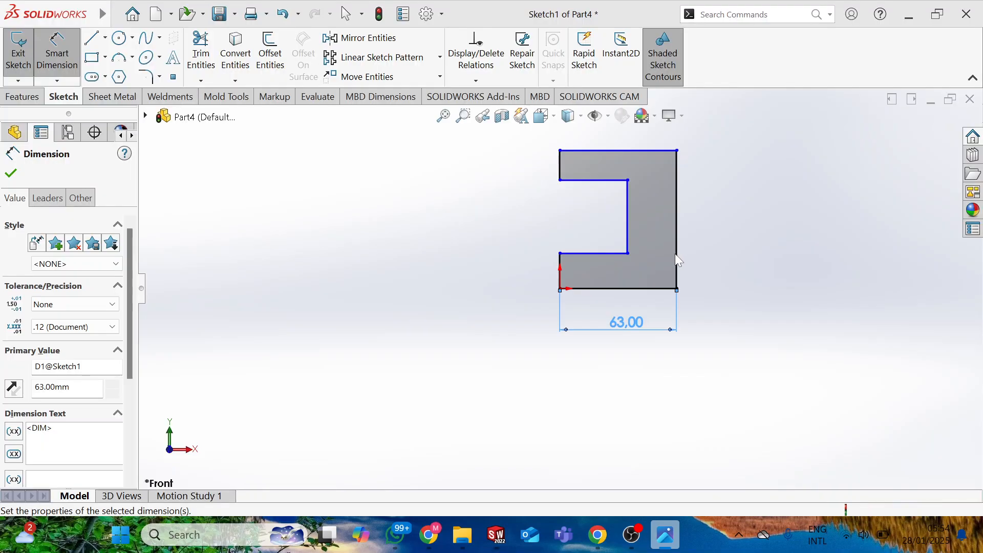
click(699, 222)
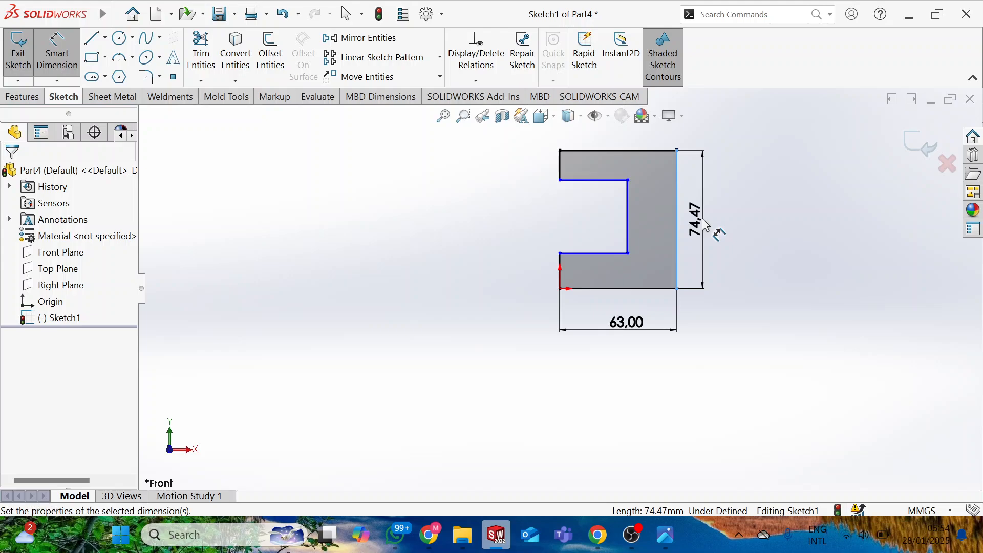
click(706, 225)
text(75)
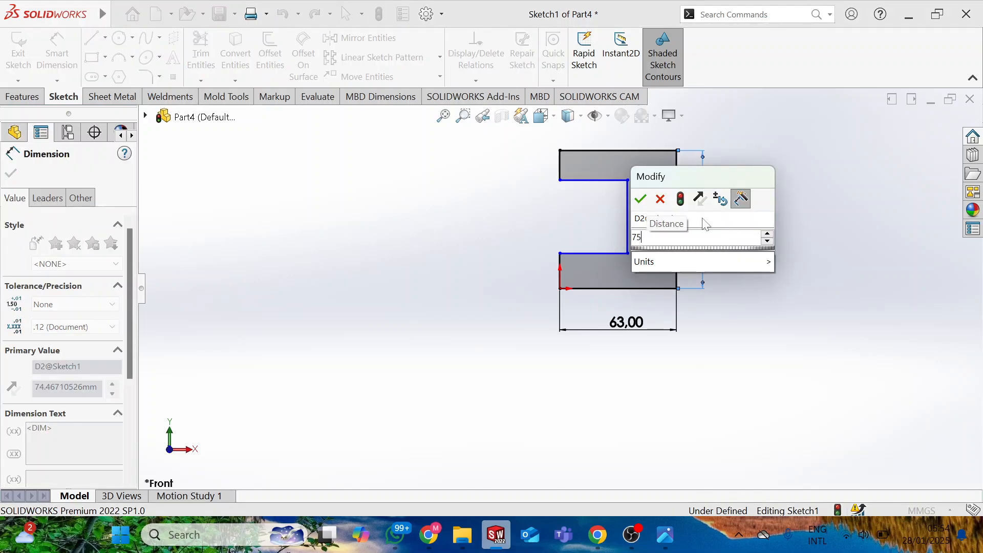
key(Escape)
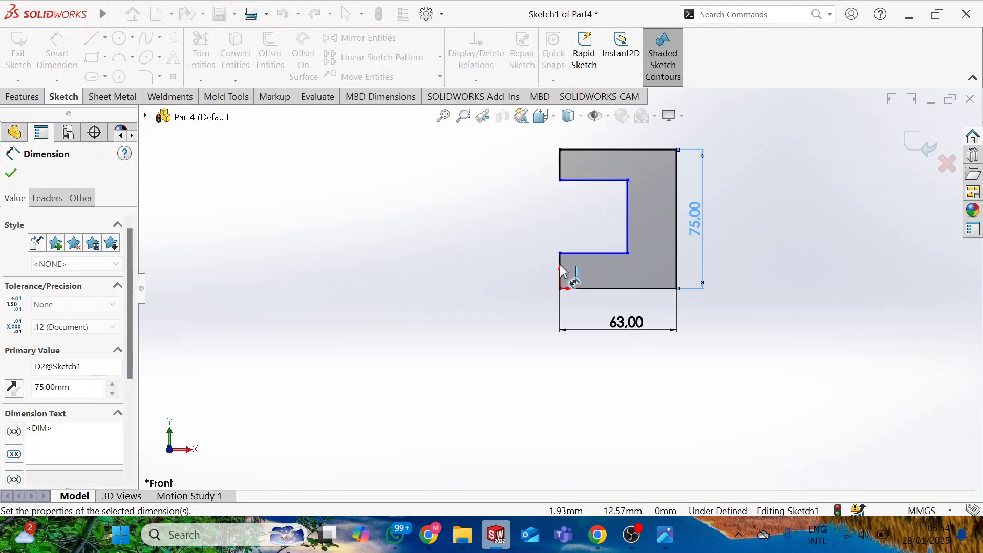
- Dimension the lower-left vertical edge to 20 mm, checking the height in the MS Clamp.png drawing
click(536, 282)
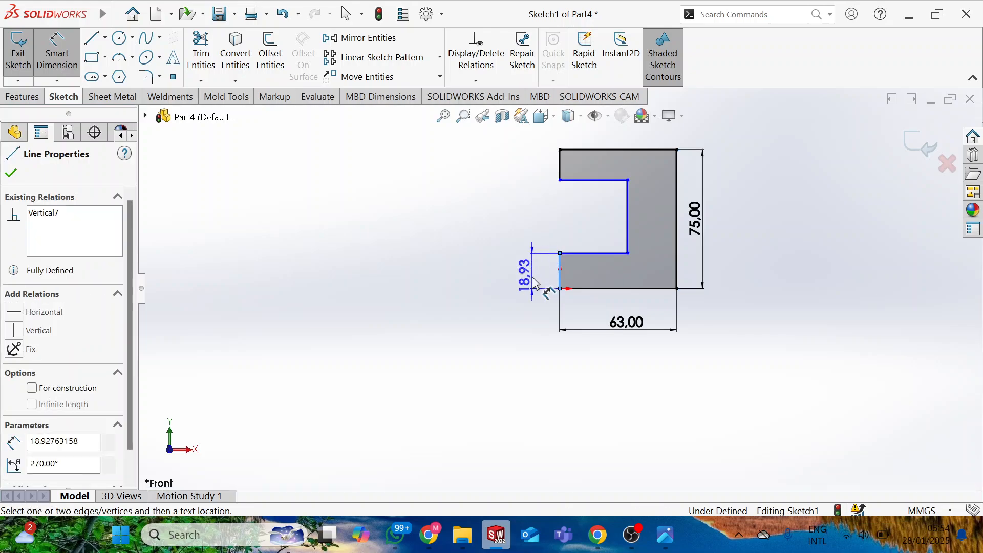
click(536, 282)
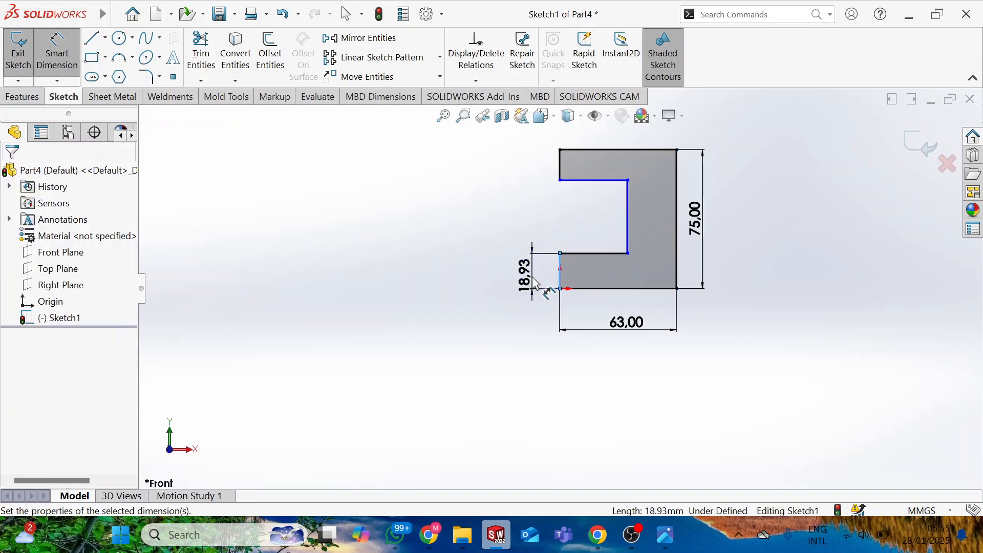
key(alt+Tab)
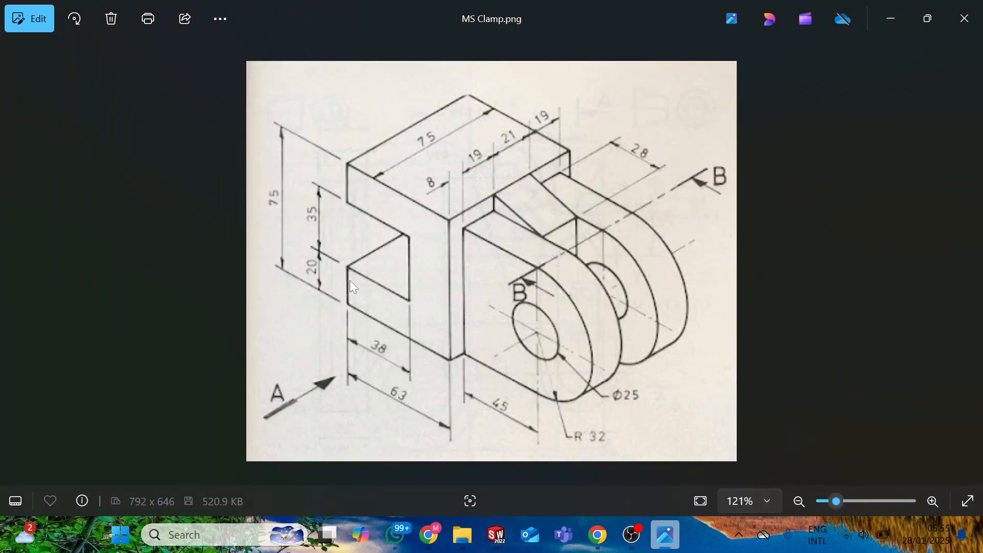
key(alt+Tab)
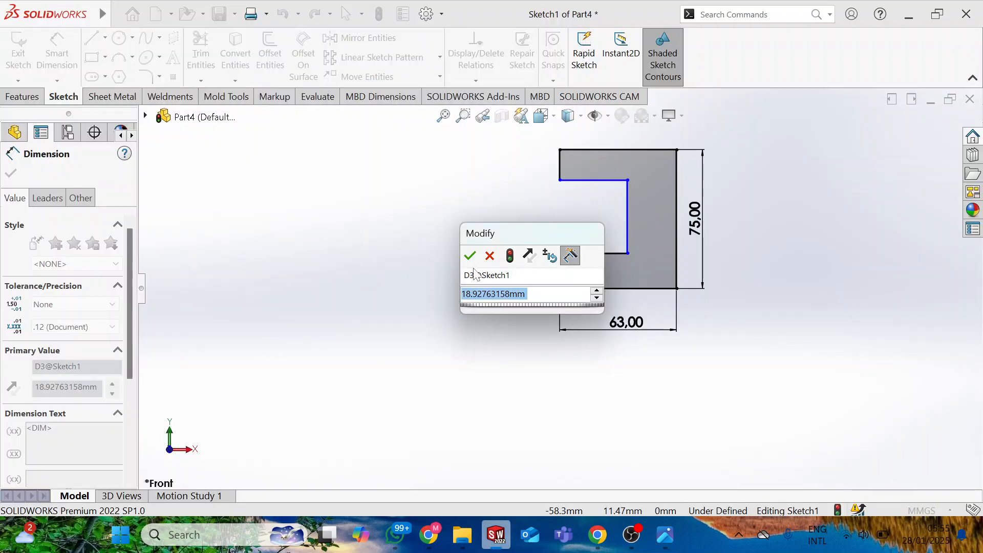
text(20)
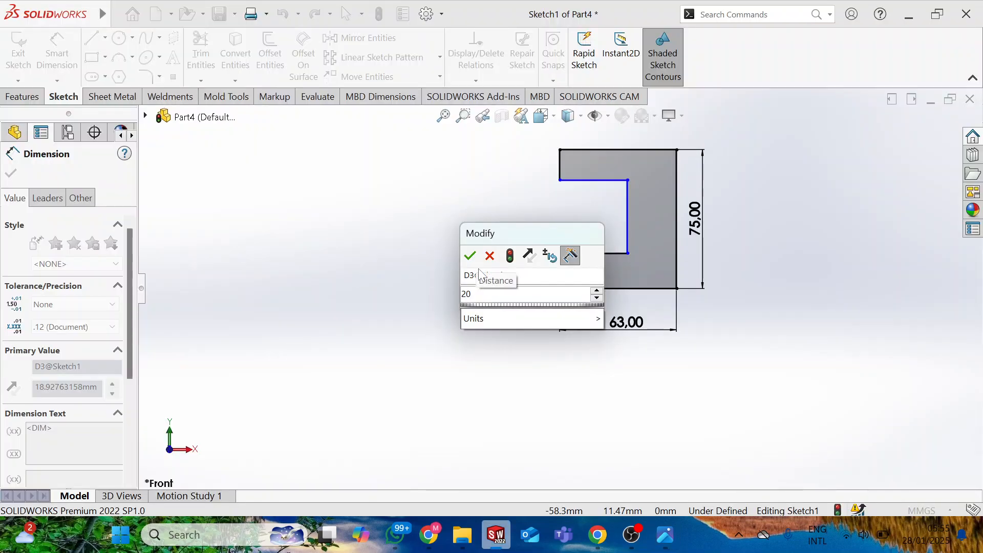
key(Return)
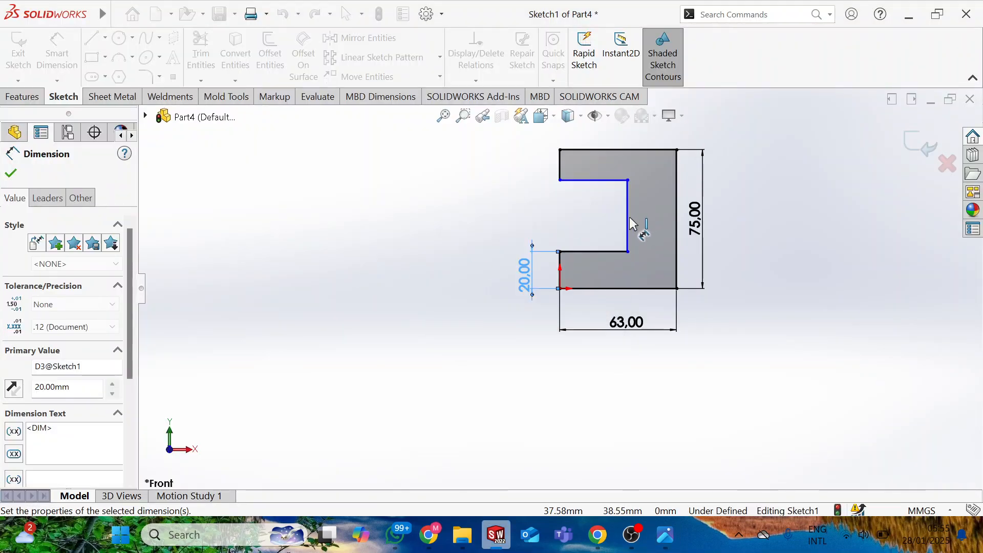
- Dimension the slot's inner vertical edge to 35 mm, checking the opening in the MS Clamp.png drawing
click(629, 222)
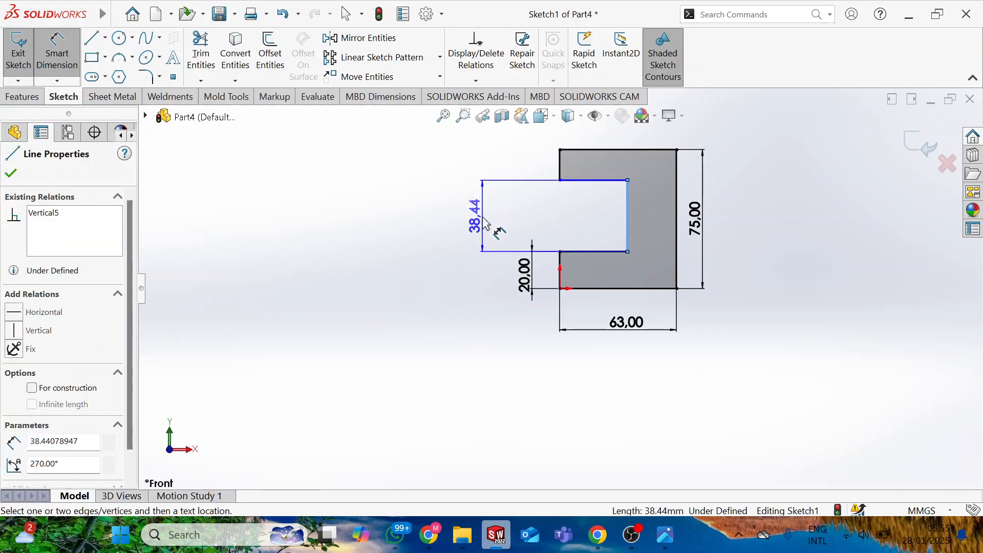
click(483, 223)
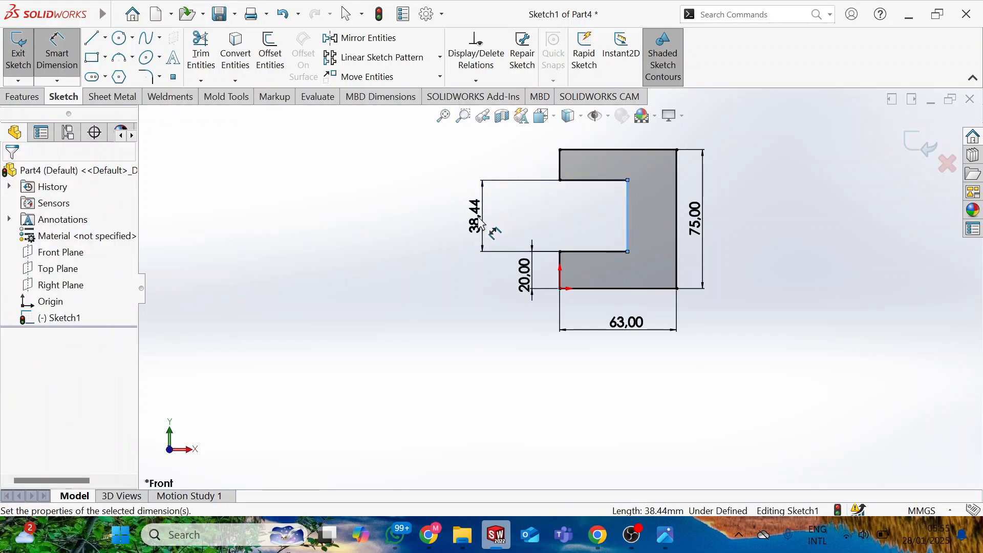
key(alt+Tab)
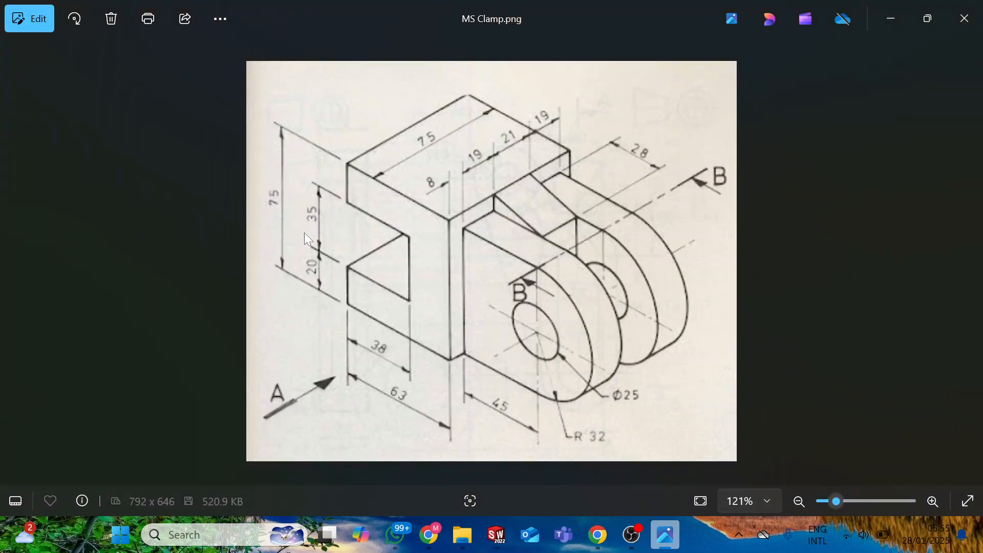
key(alt+Tab)
text(35)
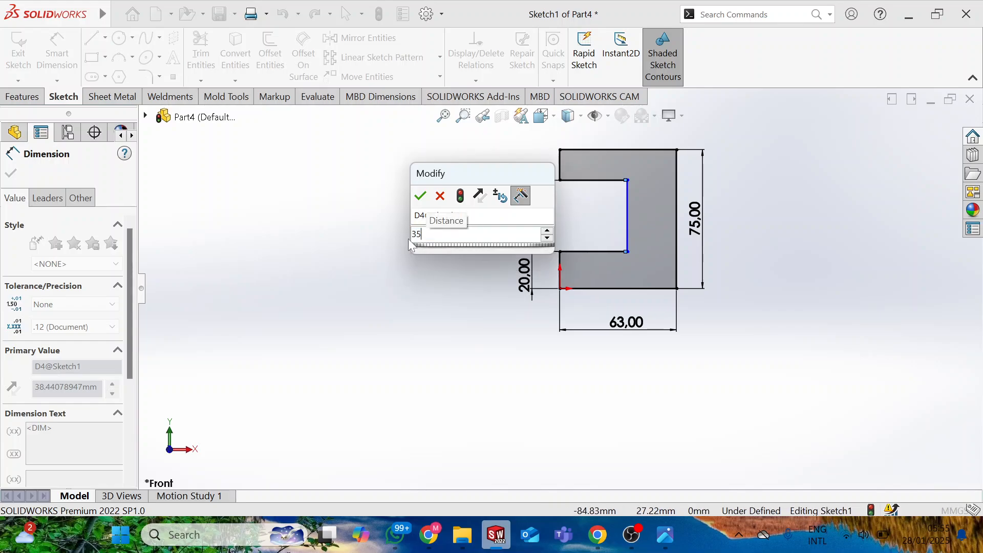
key(Return)
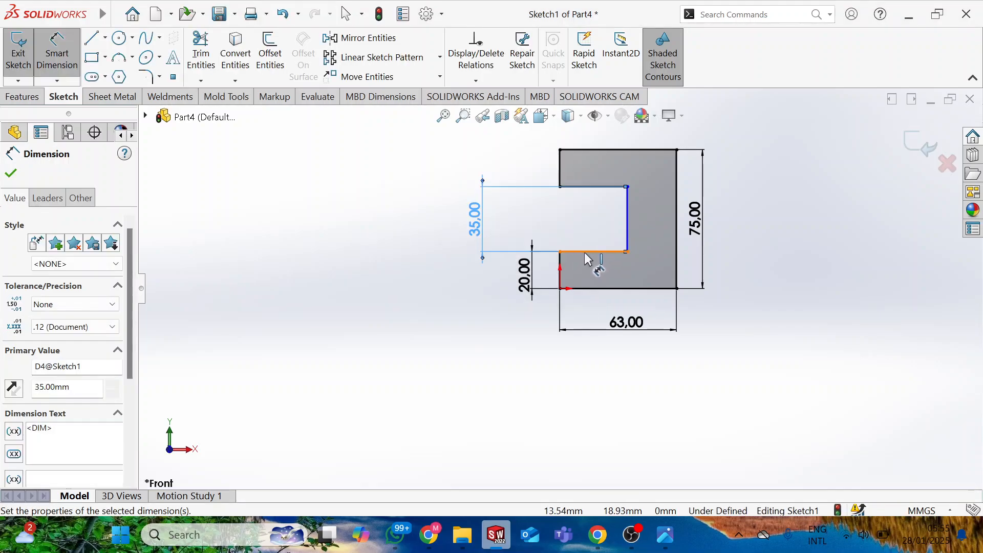
- Dimension the slot's lower horizontal edge to 38 mm, checking the slot depth in the MS Clamp.png drawing
click(587, 278)
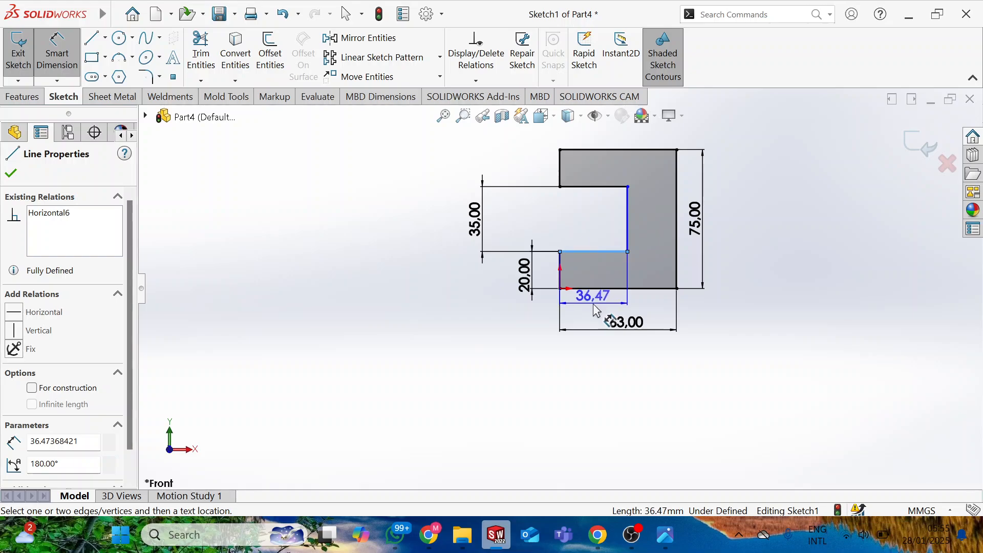
click(597, 309)
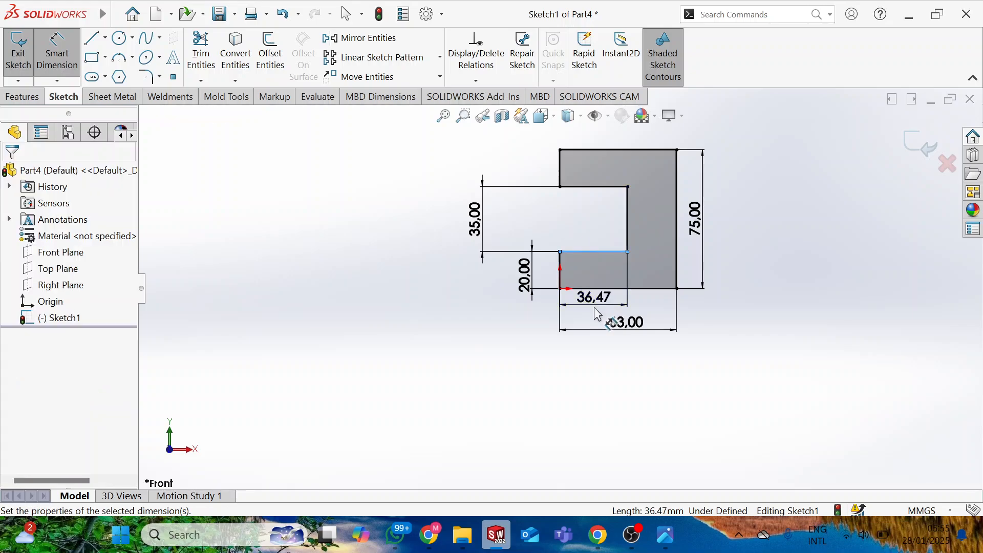
key(alt+Tab)
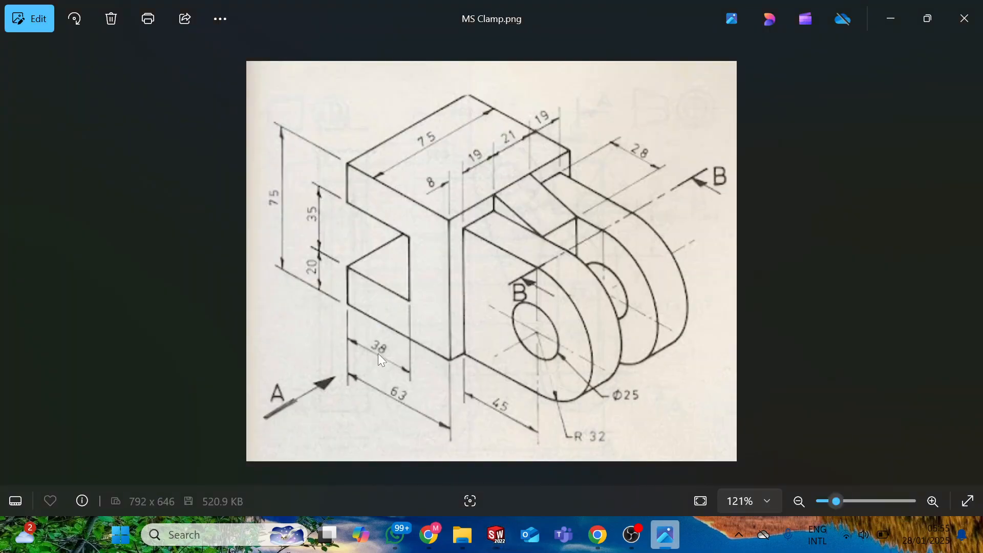
key(alt+Tab)
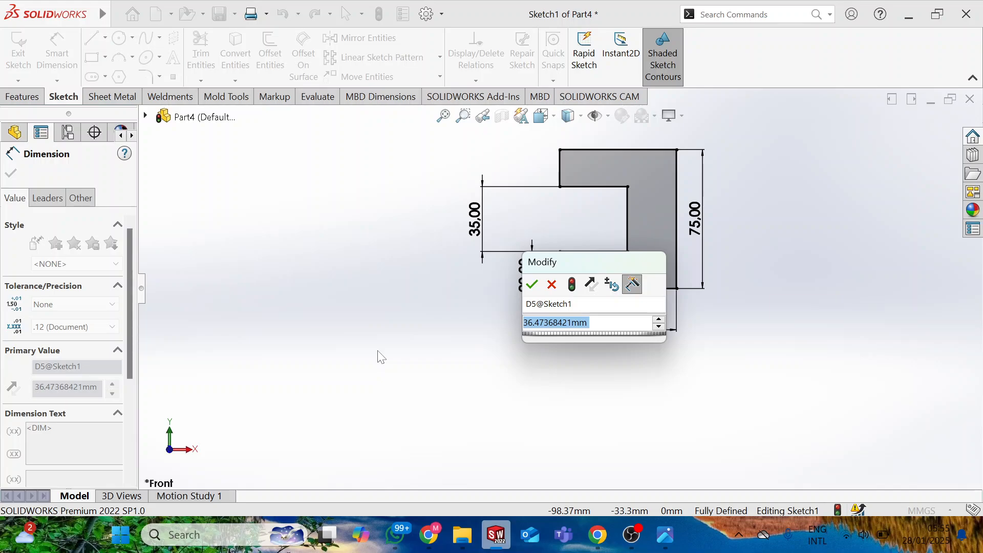
text(368)
key(Return)
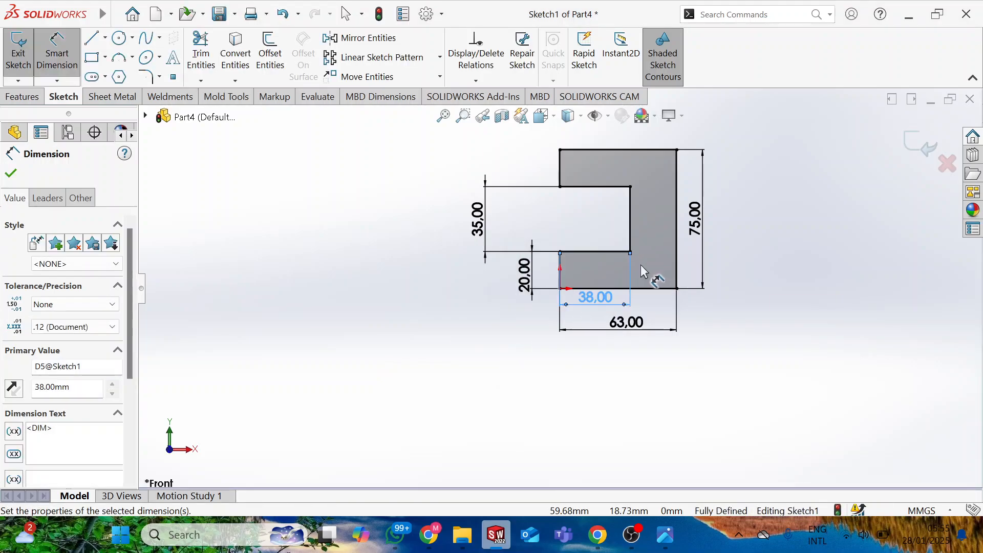
- Extrude the C-shaped profile 75 mm as a Mid Plane boss, checking the width in the MS Clamp.png drawing
click(22, 97)
click(29, 63)
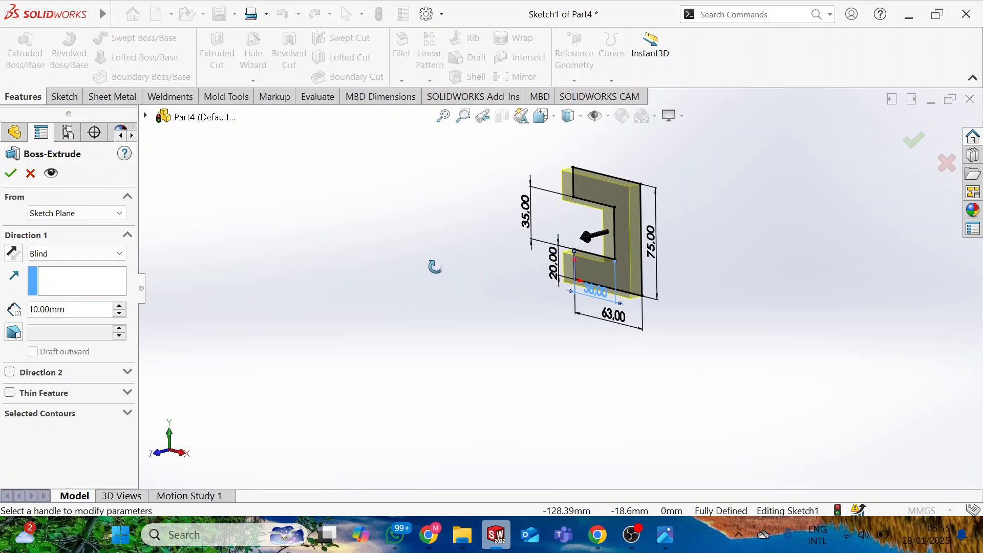
click(59, 254)
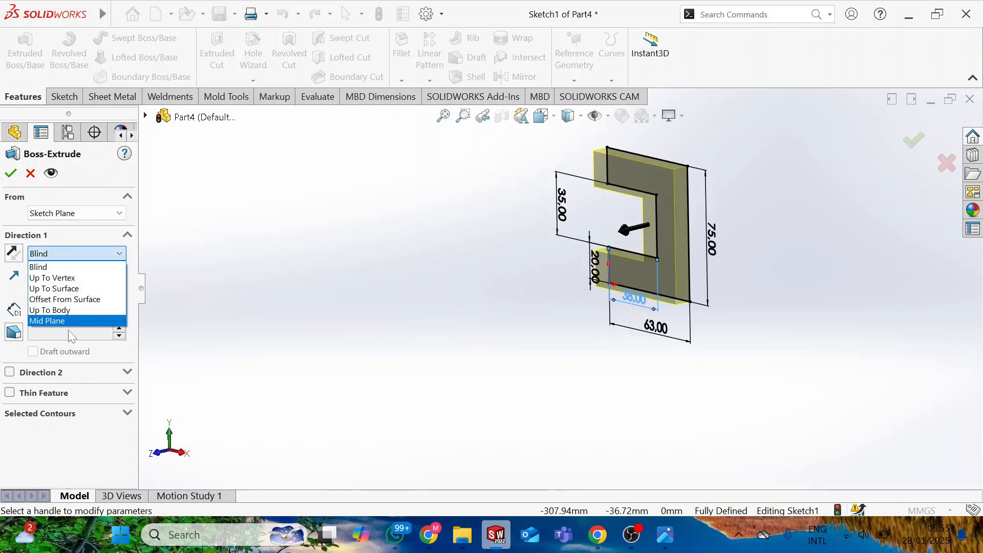
click(65, 321)
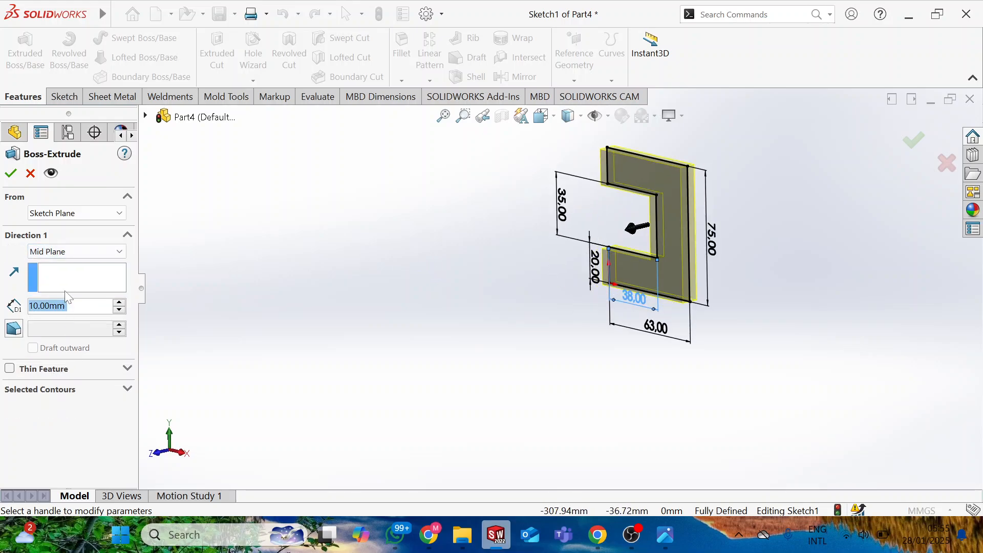
key(alt+Tab)
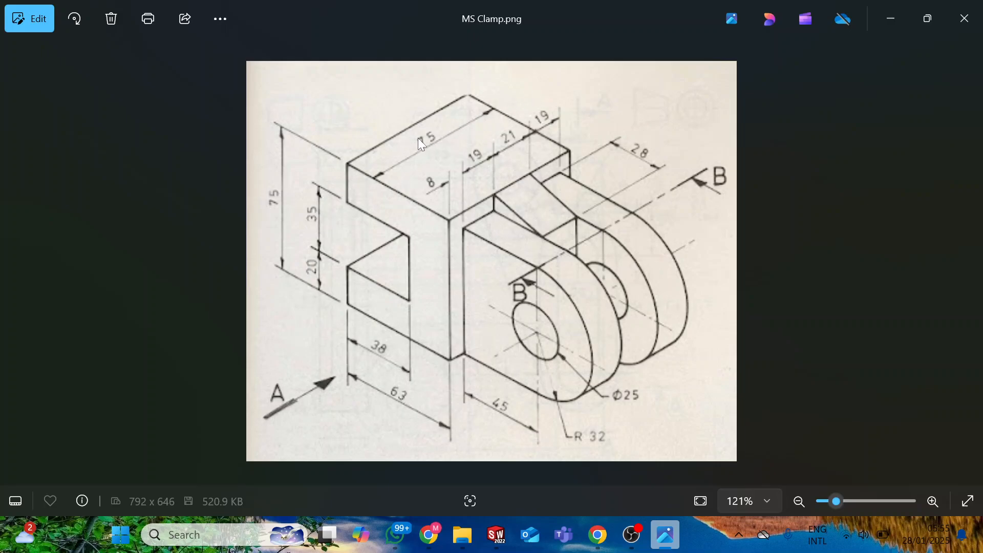
key(alt+Tab)
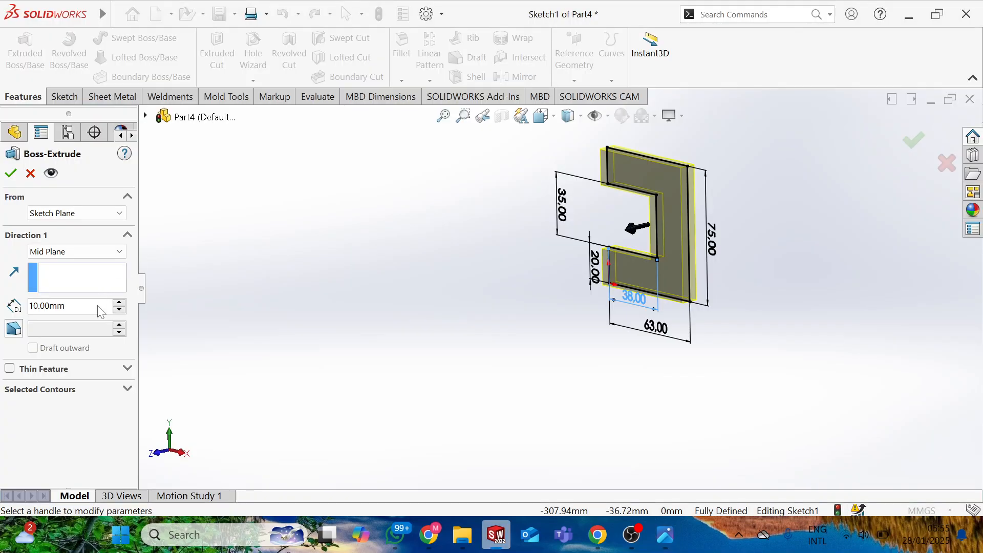
text(75)
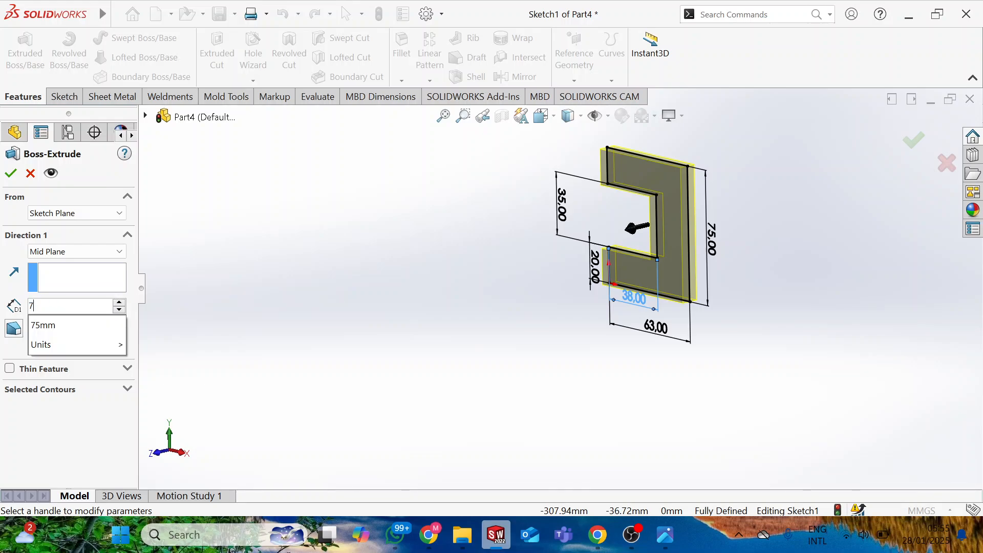
key(Return)
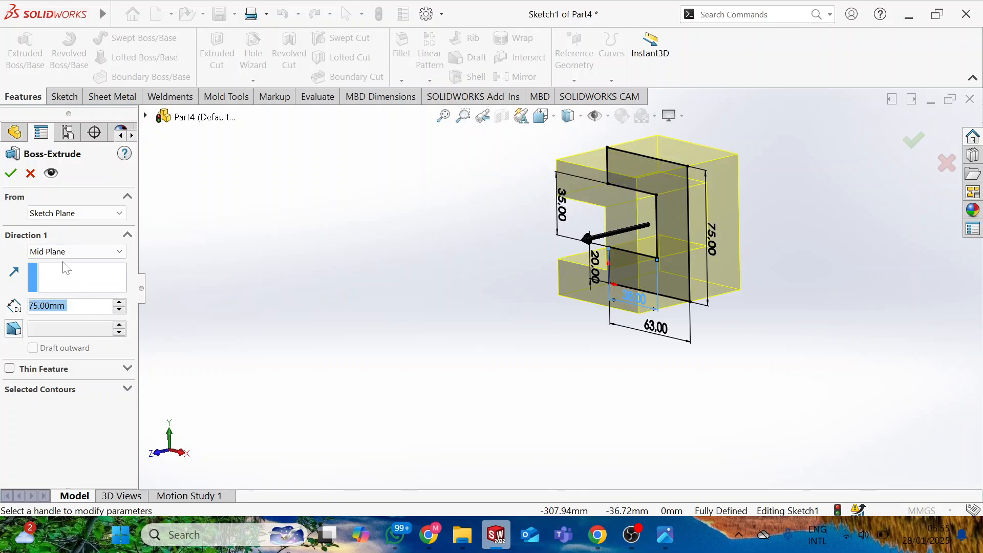
click(22, 179)
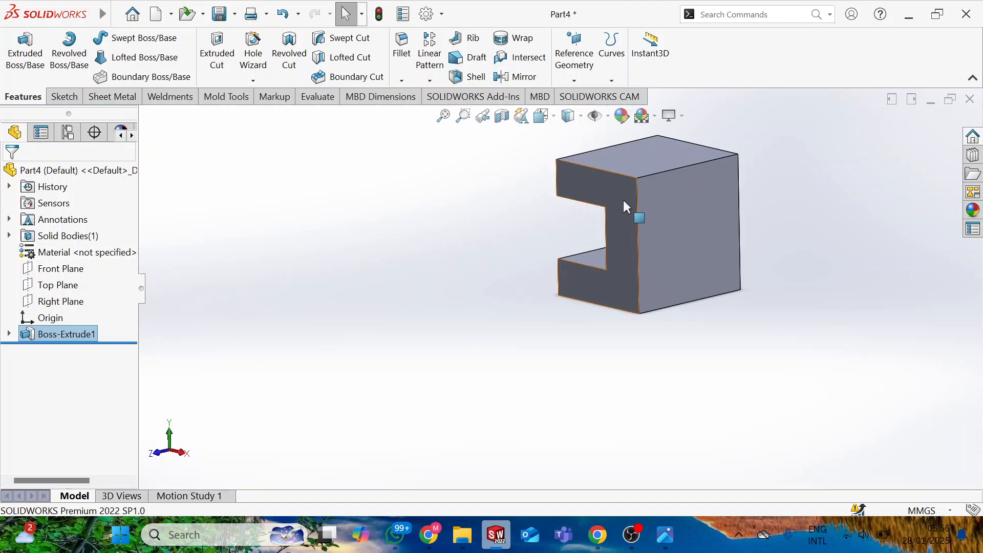
- Start a sketch on the block's C-shaped front face and check the lug dimensions in the MS Clamp.png drawing
right_click(624, 201)
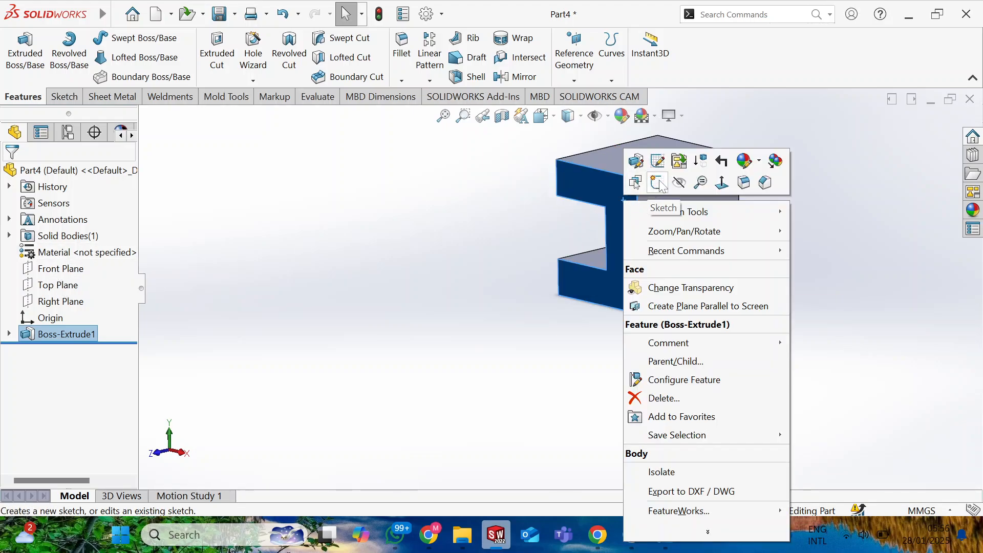
click(659, 183)
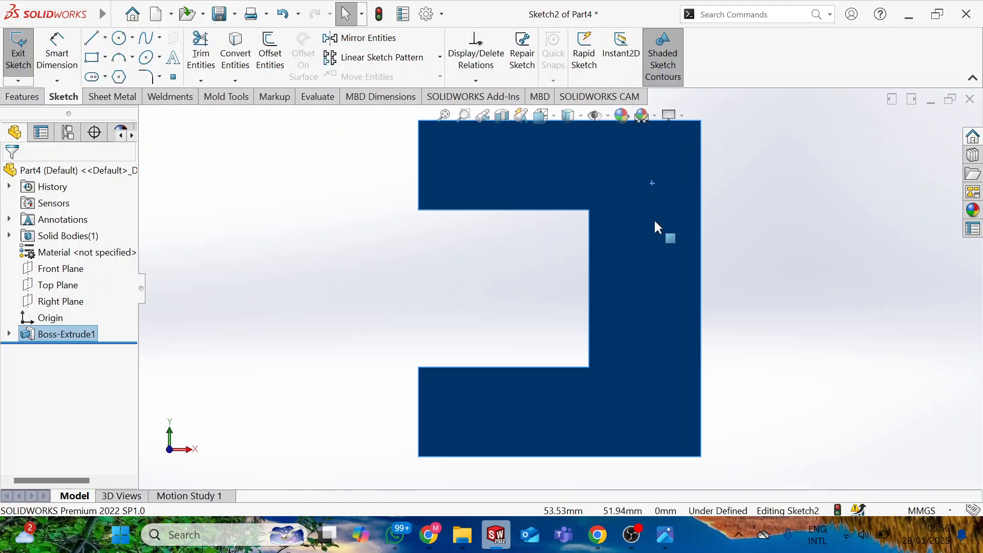
key(alt+Tab)
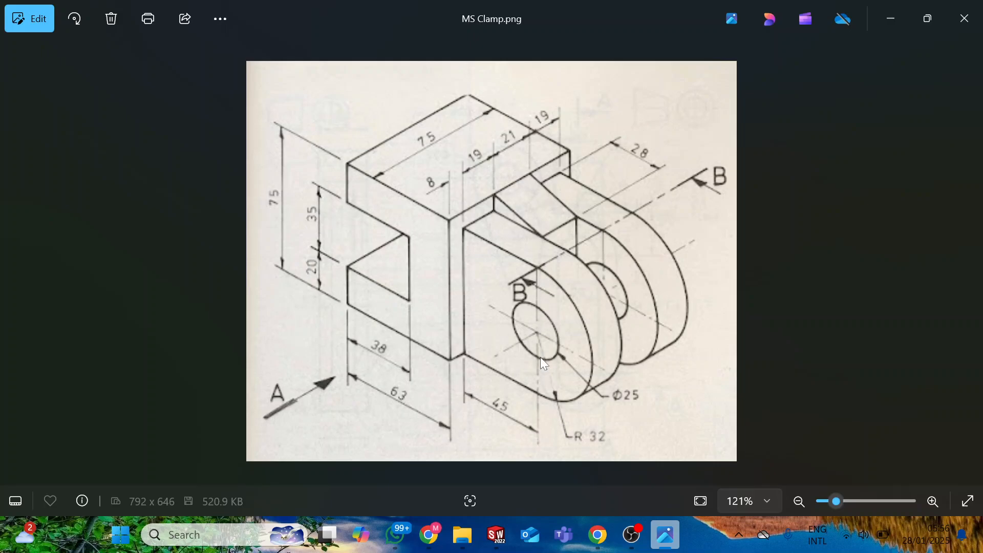
key(alt+Tab)
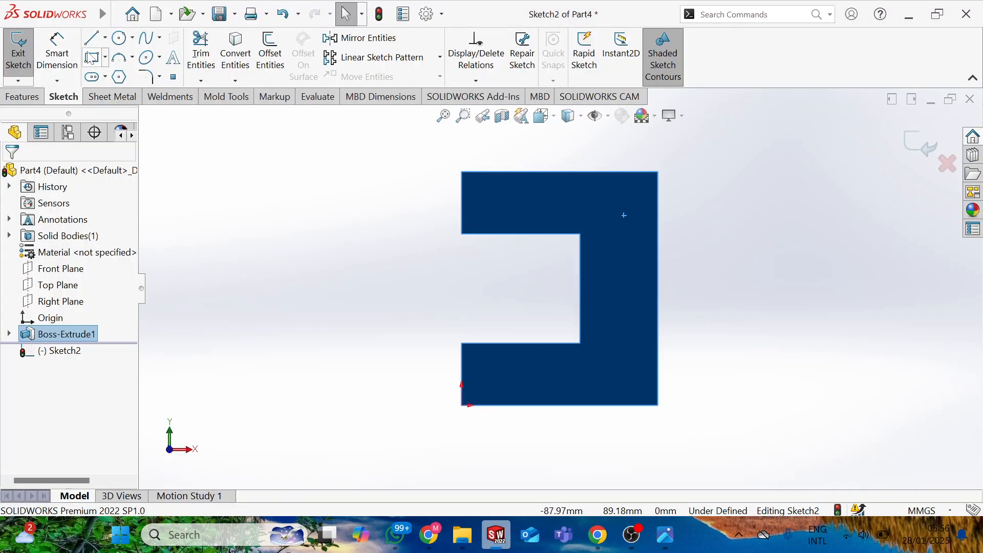
- Sketch a corner rectangle about 44 by 42 mm extending outward from the C-shaped face's lower-right corner
click(91, 57)
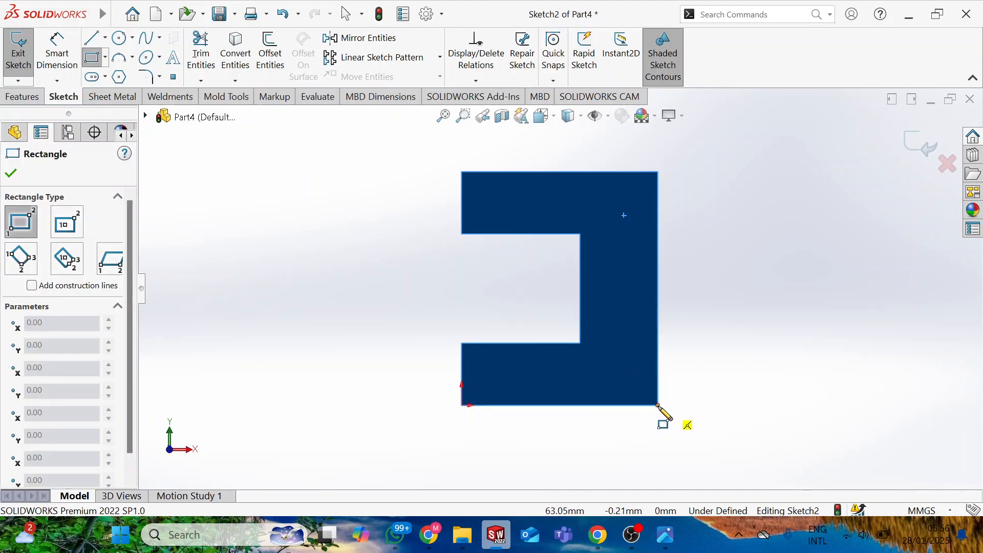
click(658, 405)
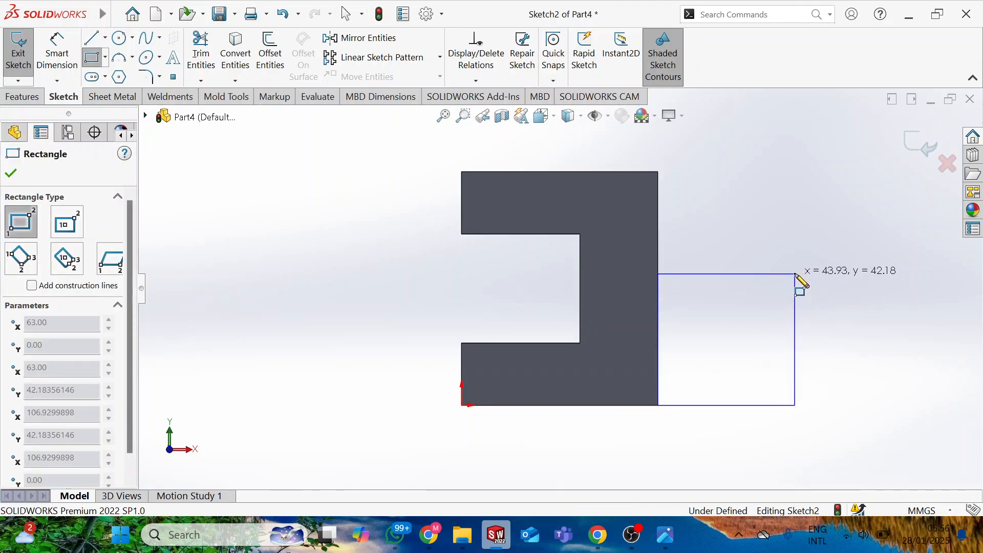
click(796, 275)
- Dimension the rectangle's bottom edge and set its length to 45 mm
click(62, 47)
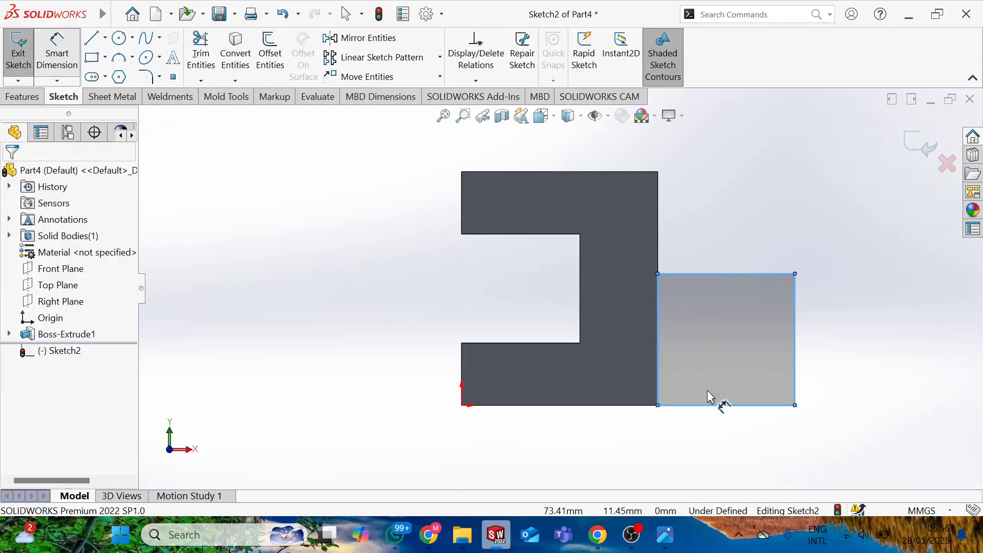
click(717, 435)
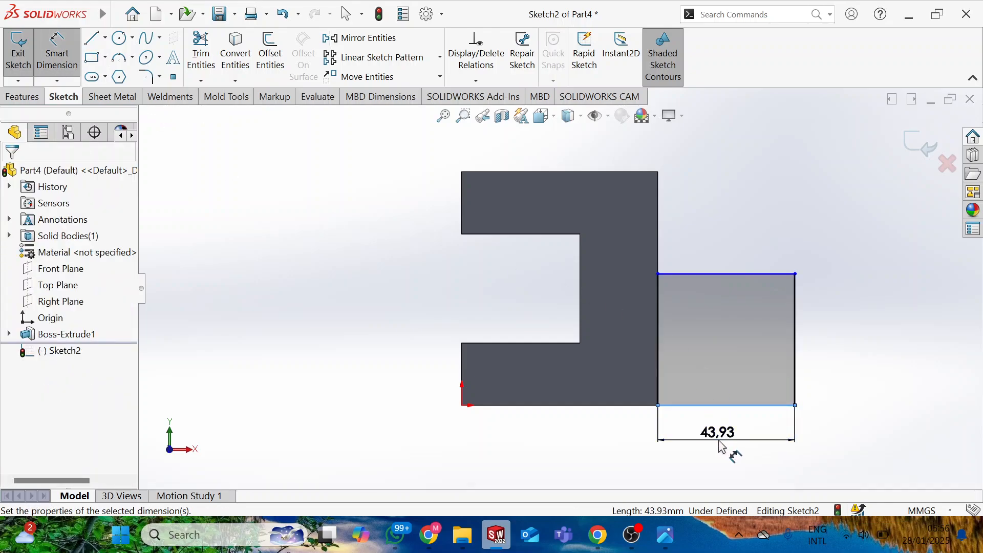
click(725, 448)
text(45)
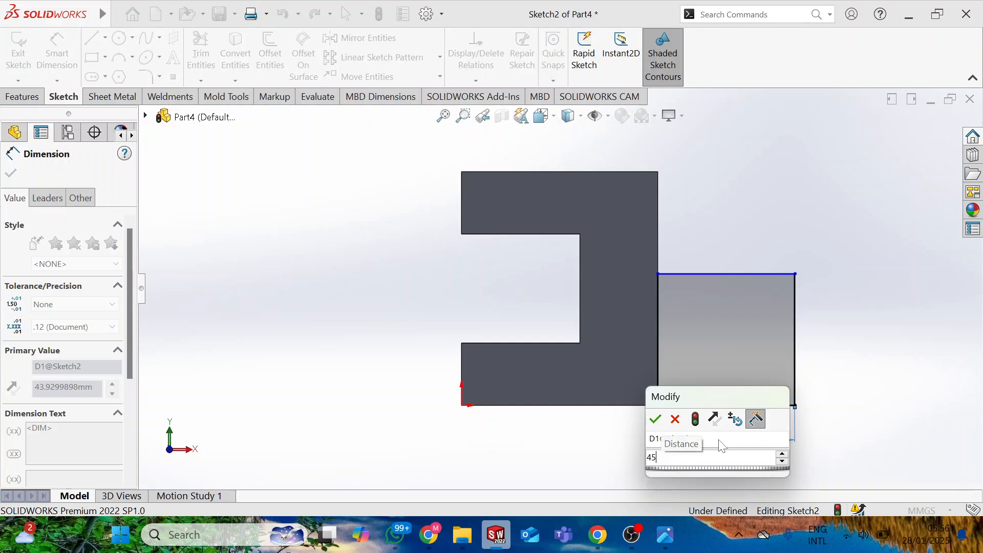
key(Return)
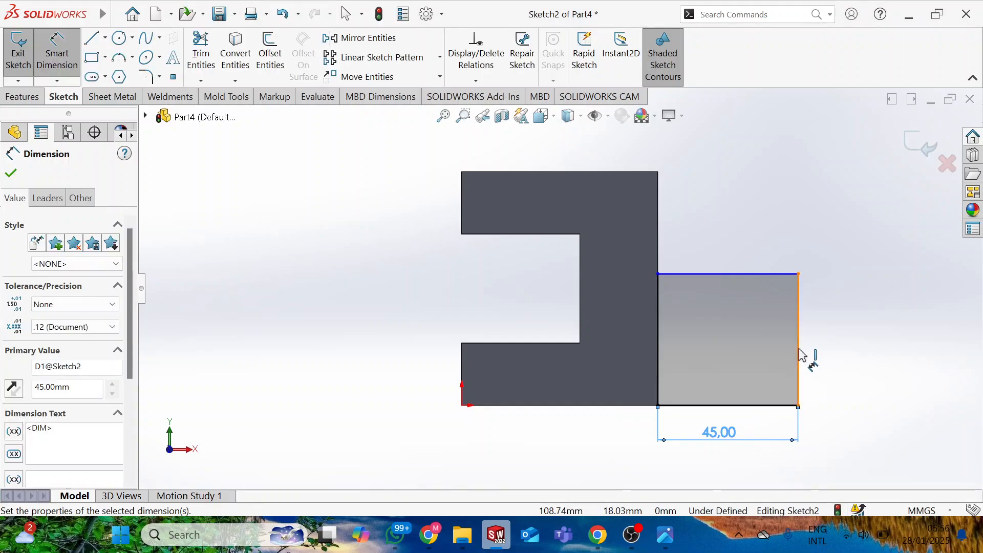
- Dimension the rectangle's outer vertical edge to 64 mm and check the lug radius in the MS Clamp.png drawing
click(854, 348)
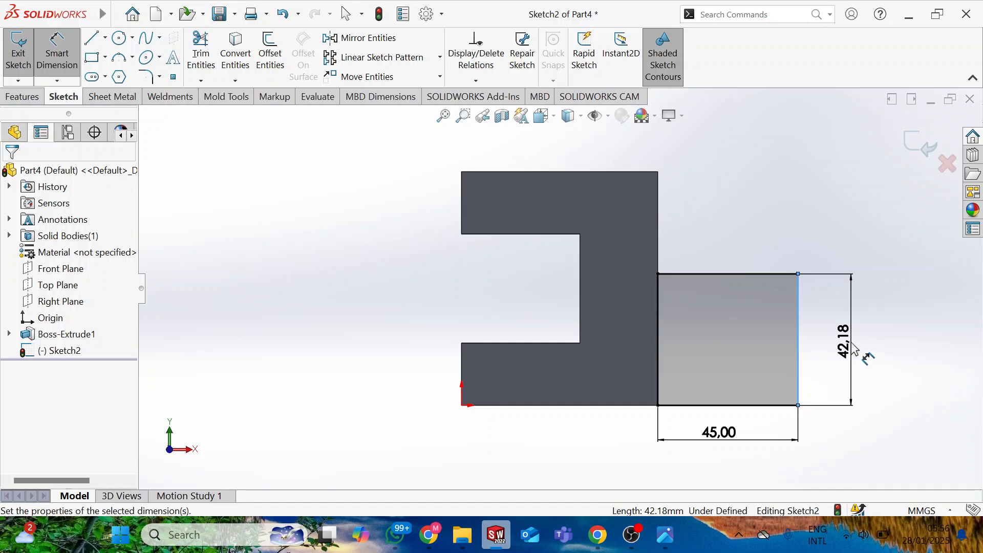
click(866, 355)
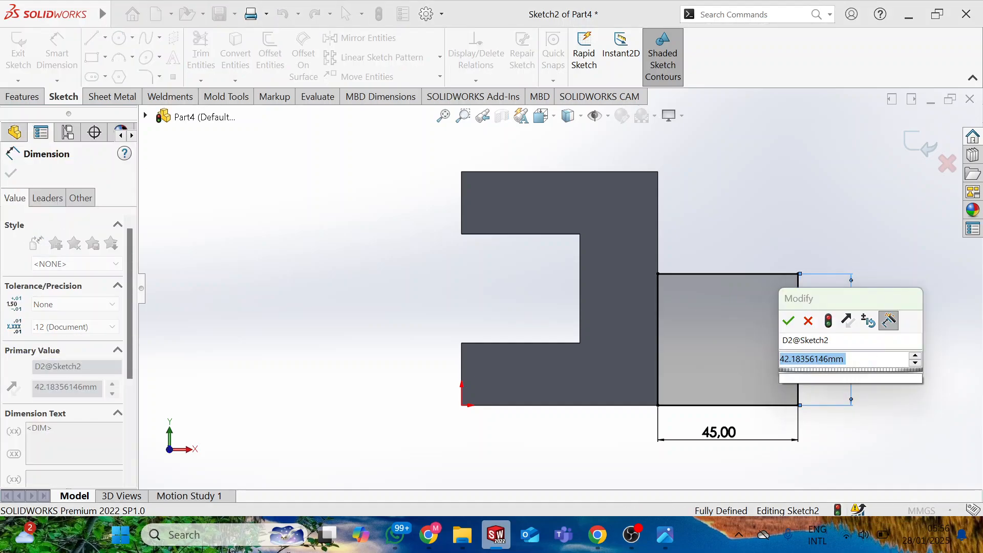
text(40)
key(Return)
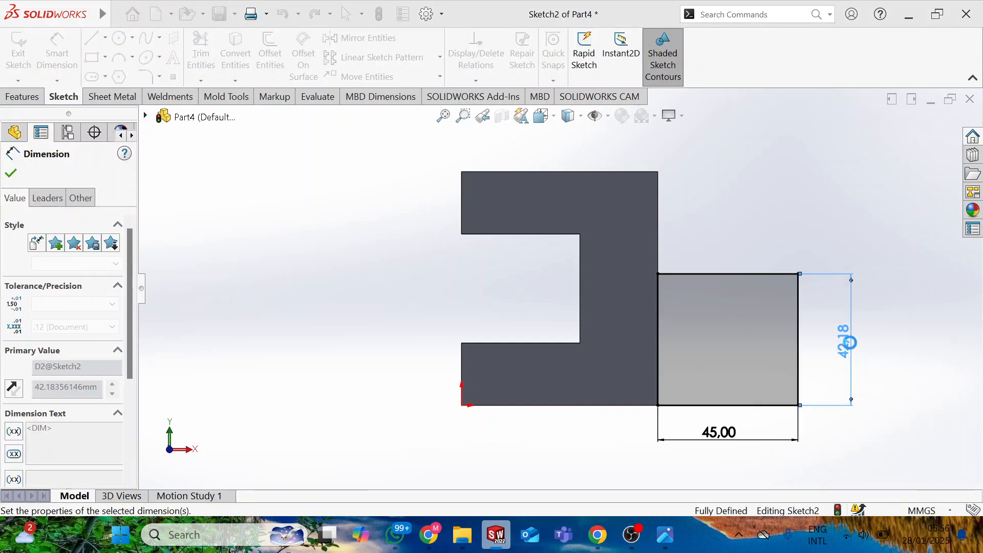
key(alt+Tab)
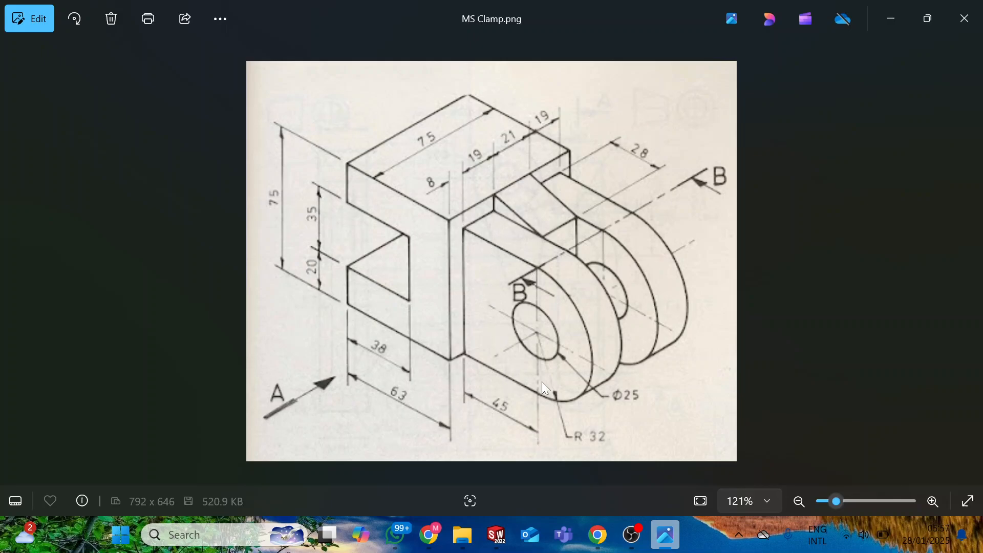
key(alt+Tab)
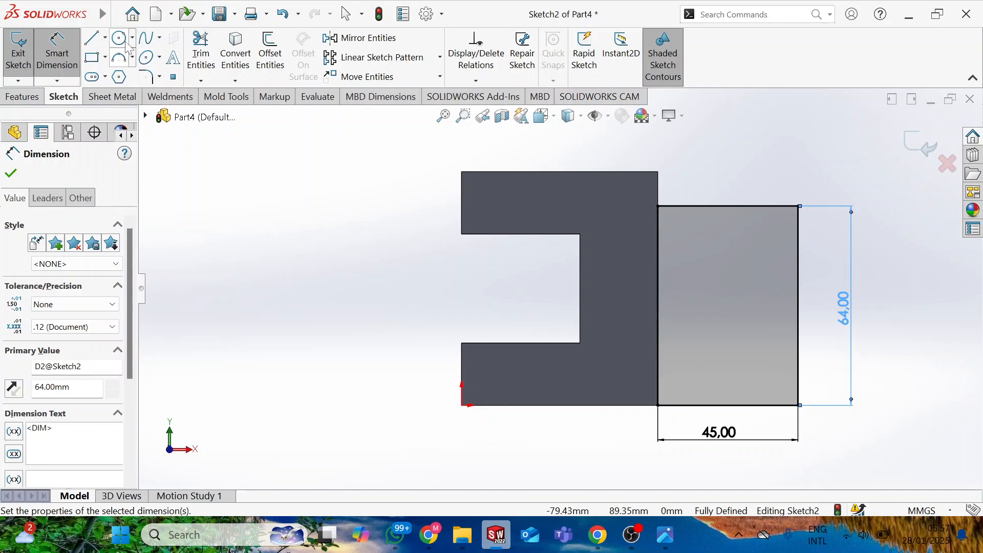
- Draw two concentric circles at the midpoint of the rectangle's outer edge, one about 10.7 mm in radius and one of 32 mm reaching the corner
click(120, 38)
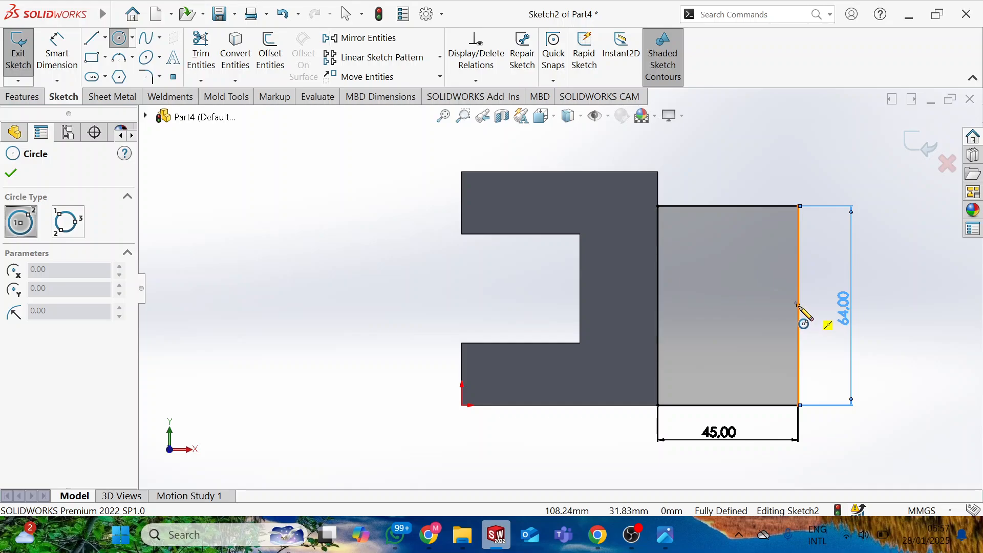
click(798, 305)
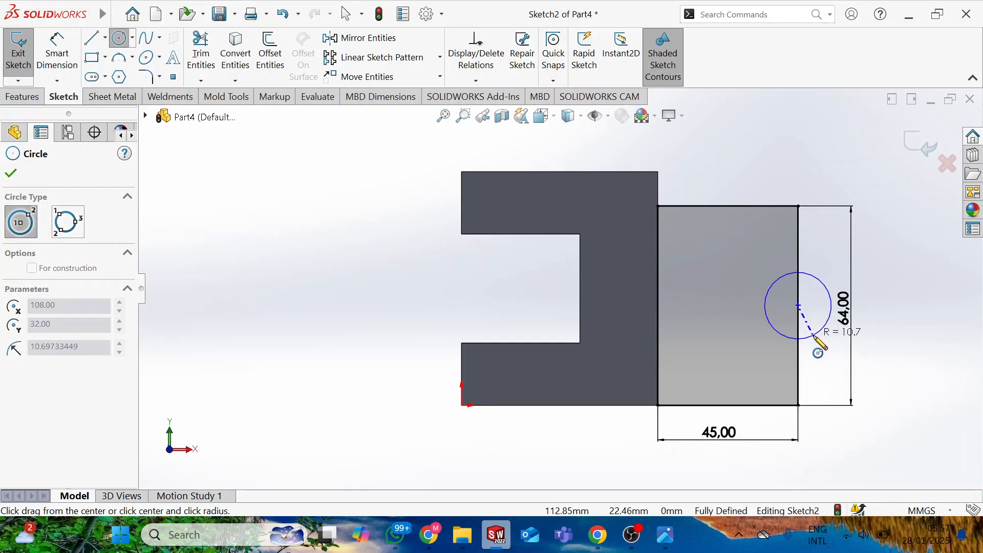
click(813, 336)
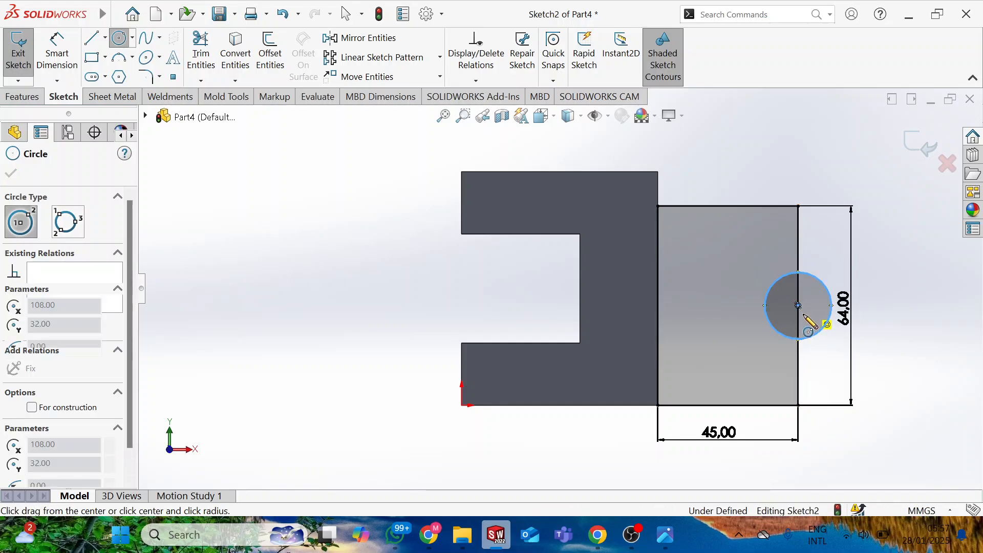
click(798, 306)
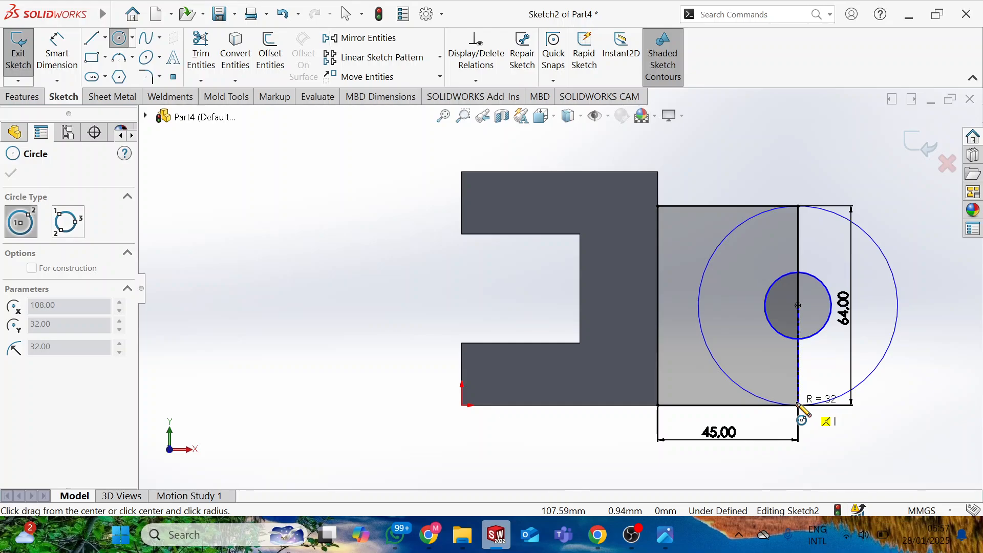
click(799, 405)
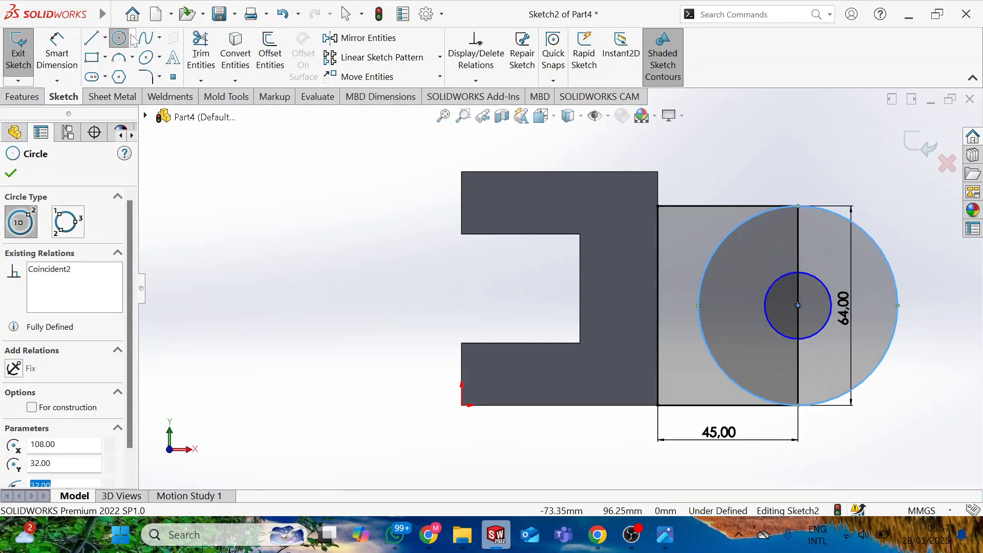
- Dimension the inner circle's diameter to 25 mm, as given for the hole in the MS Clamp.png drawing
click(48, 46)
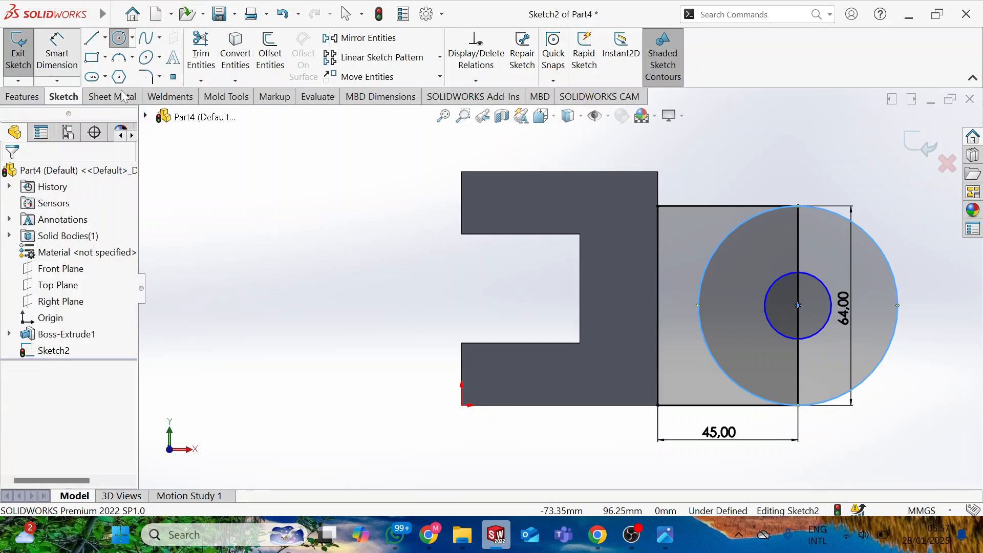
click(830, 331)
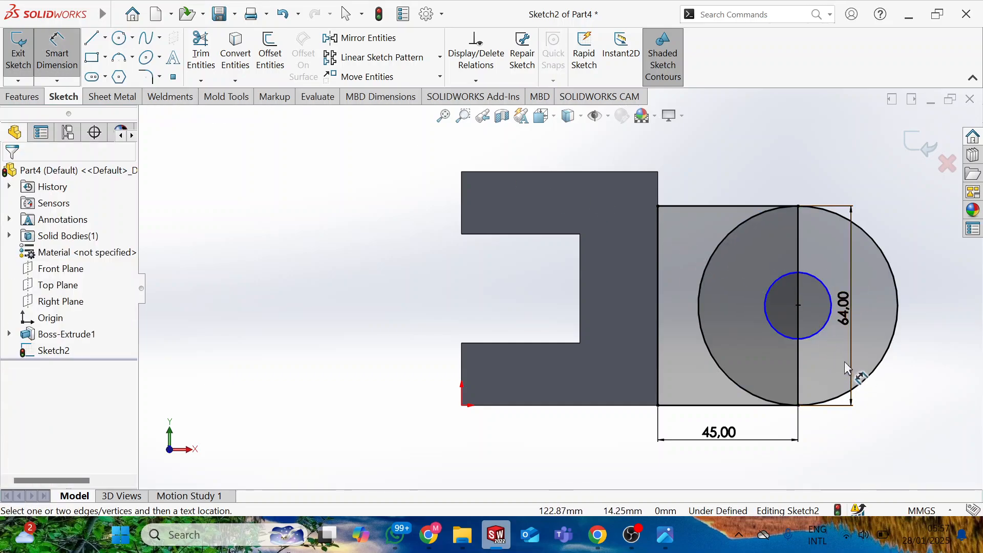
click(817, 329)
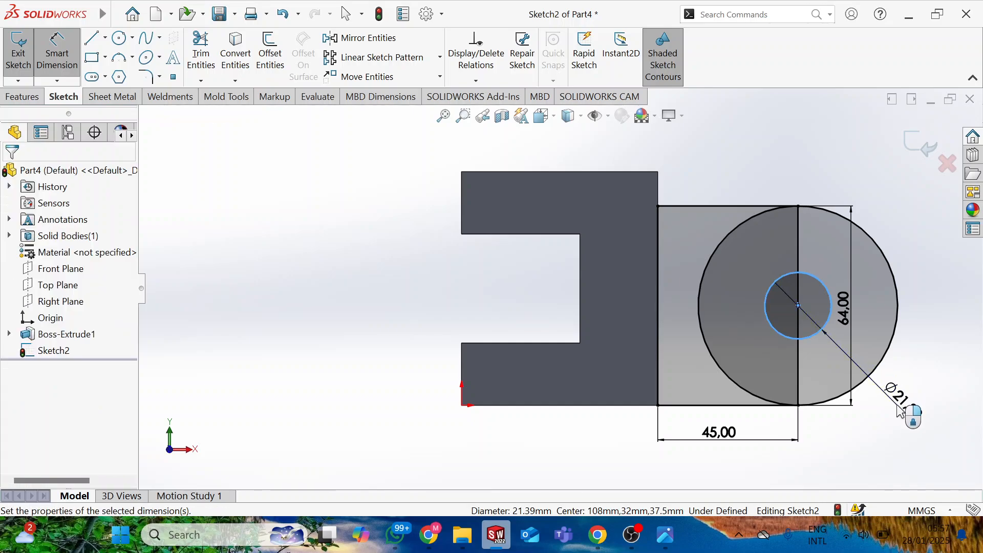
click(899, 409)
key(alt+Tab)
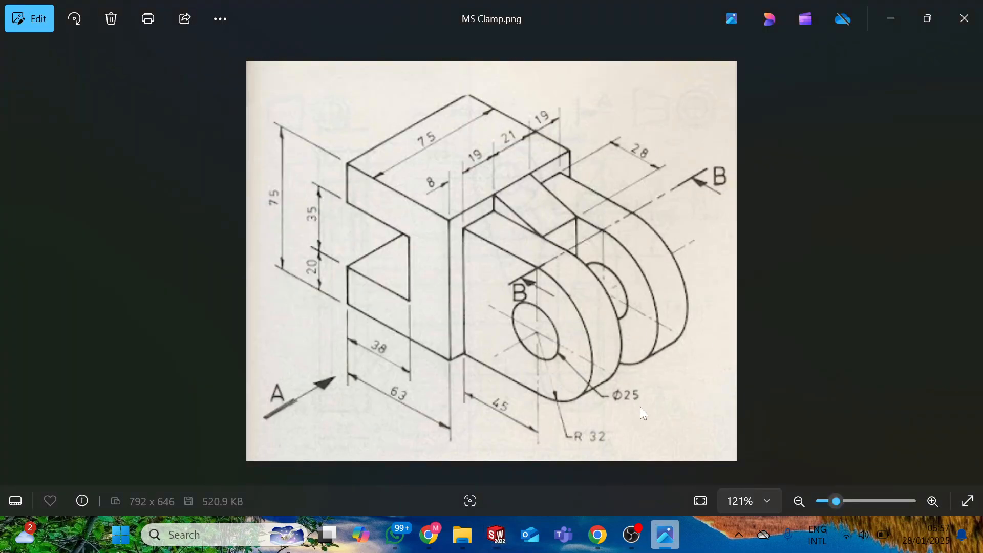
key(alt+Tab)
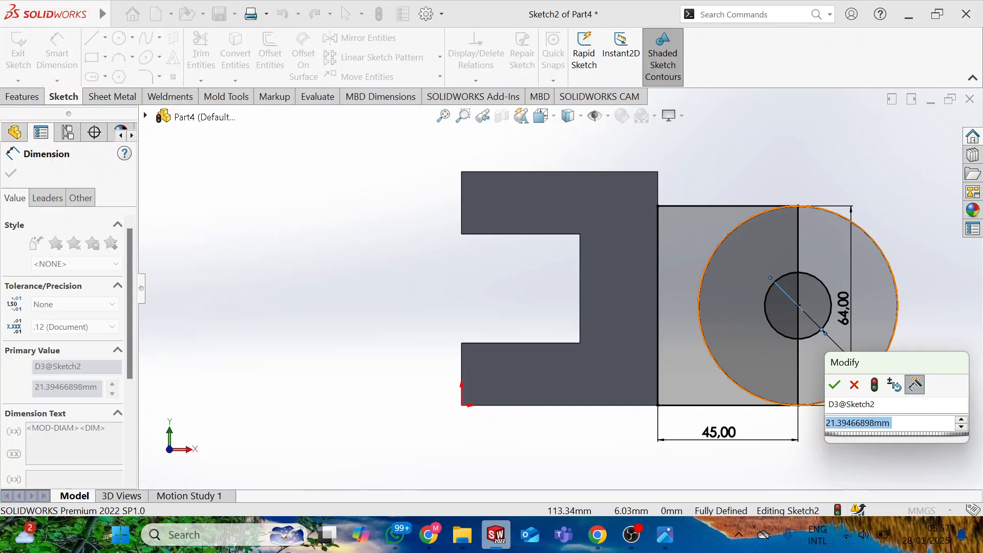
text(28)
key(Return)
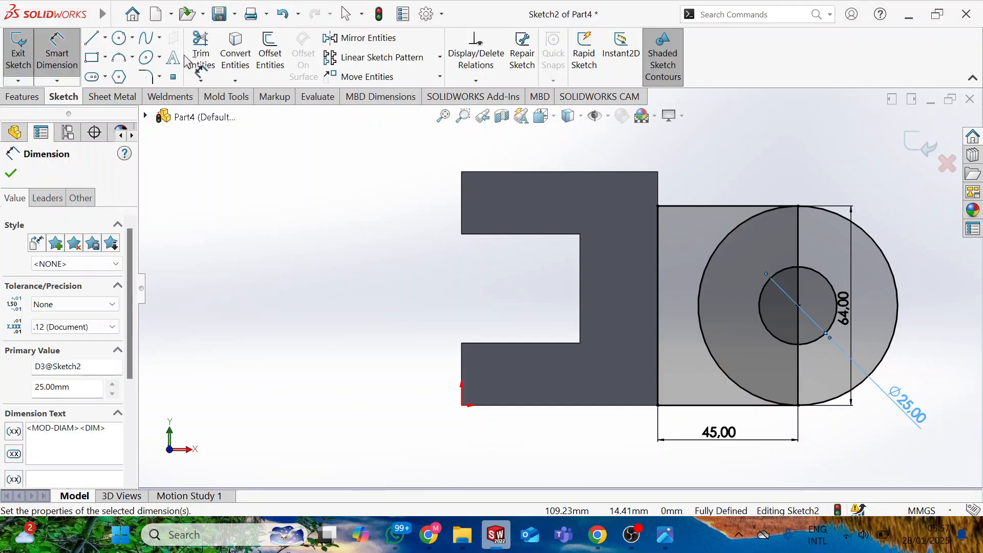
- Trim away the large circle's inner half and the rectangle's outer vertical edge to leave a rounded lug outline
click(200, 51)
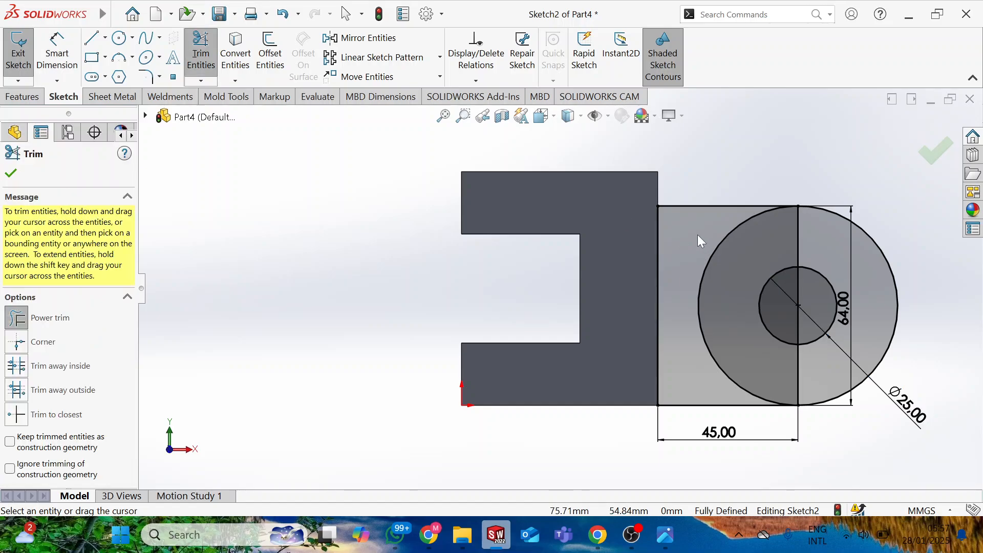
click(724, 240)
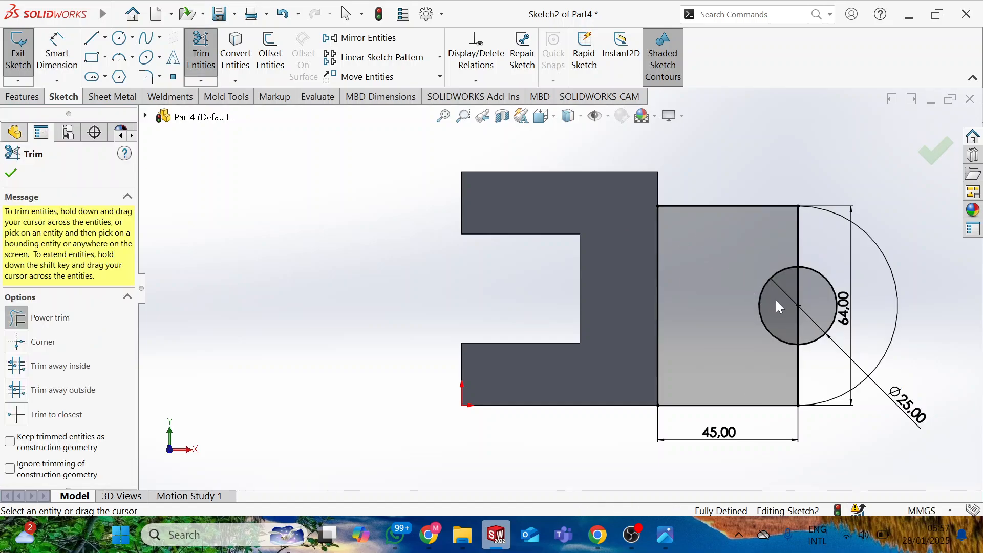
click(797, 312)
drag(805, 362, 815, 362)
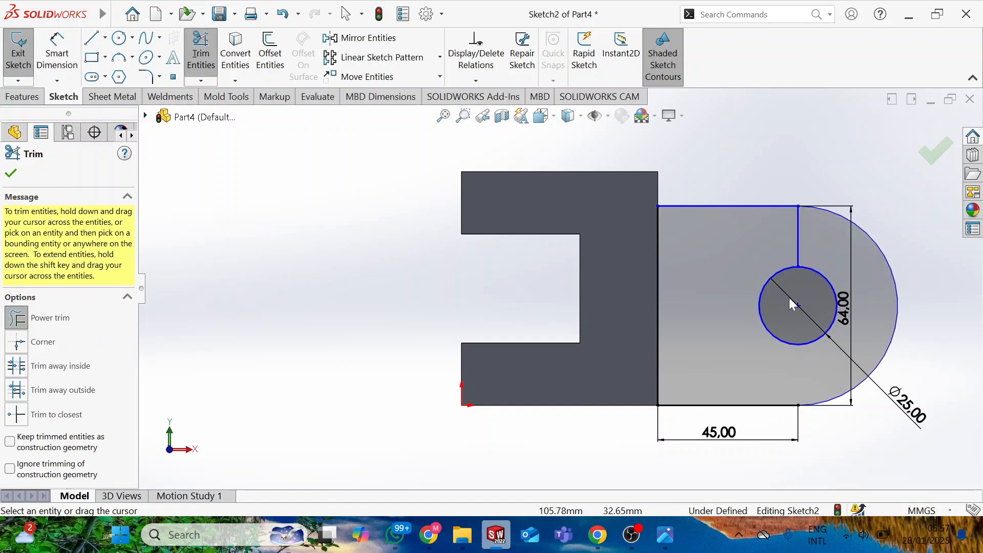
drag(780, 236, 813, 243)
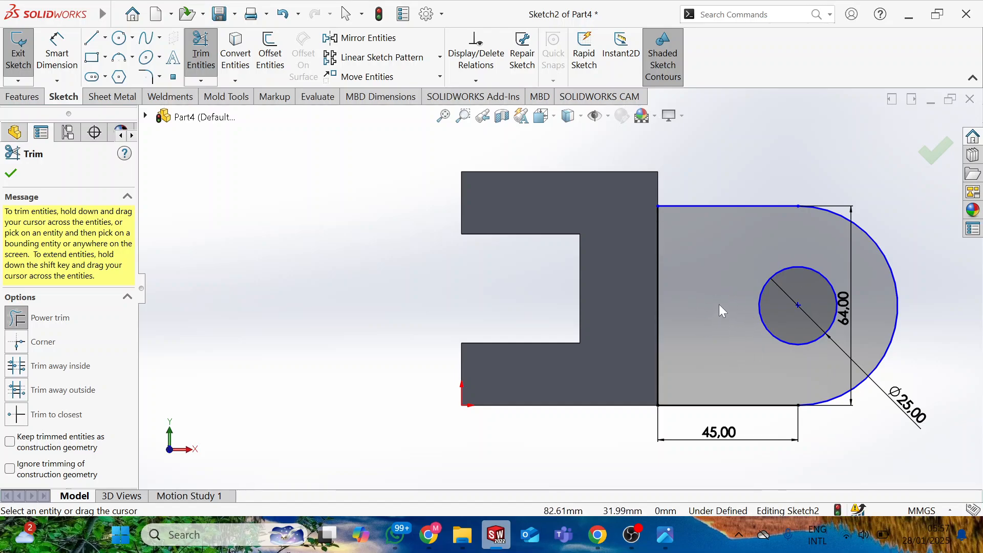
- Start a boss extrusion of the lug sketch with a Blind end condition, reversed to run along the block's width
middle_drag(722, 270, 690, 299)
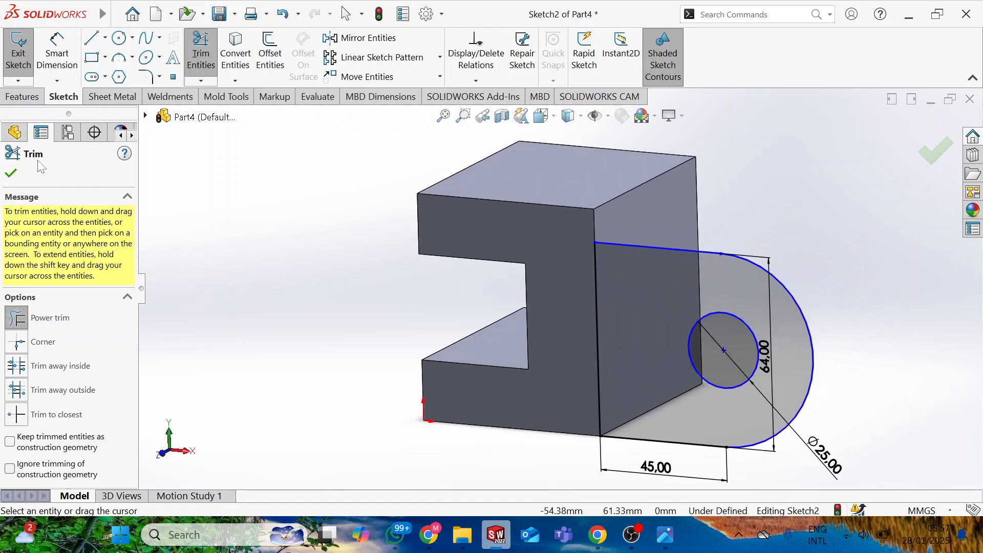
click(23, 97)
click(23, 57)
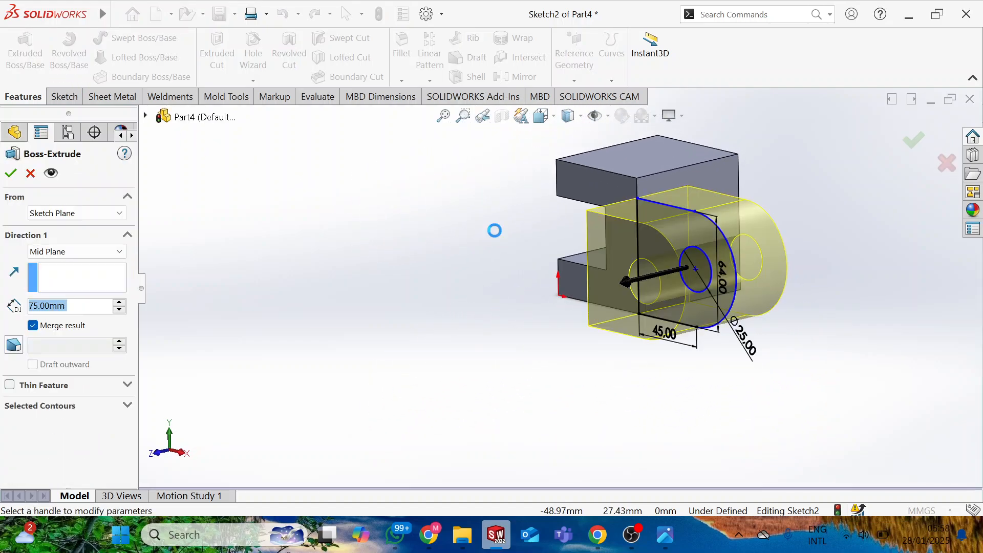
click(77, 251)
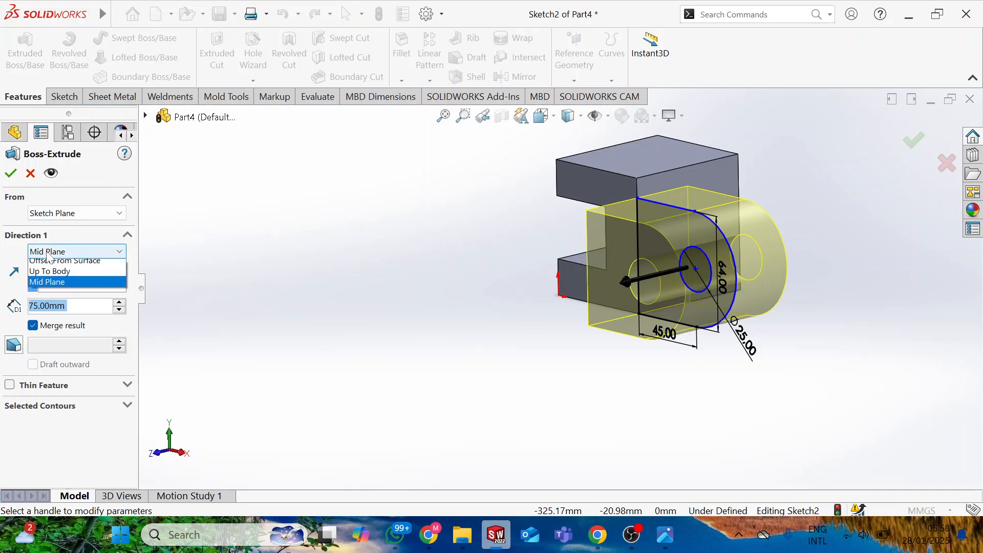
click(52, 262)
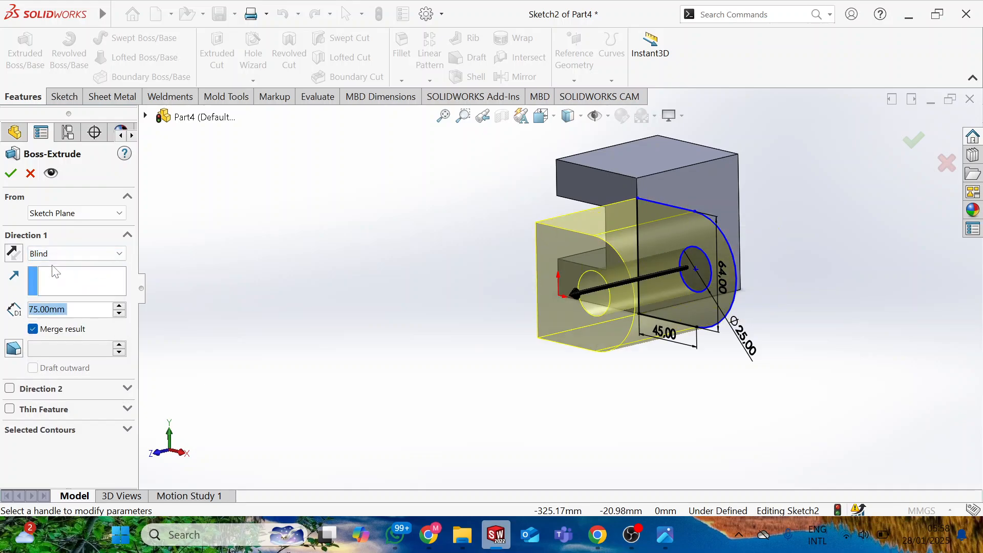
click(13, 253)
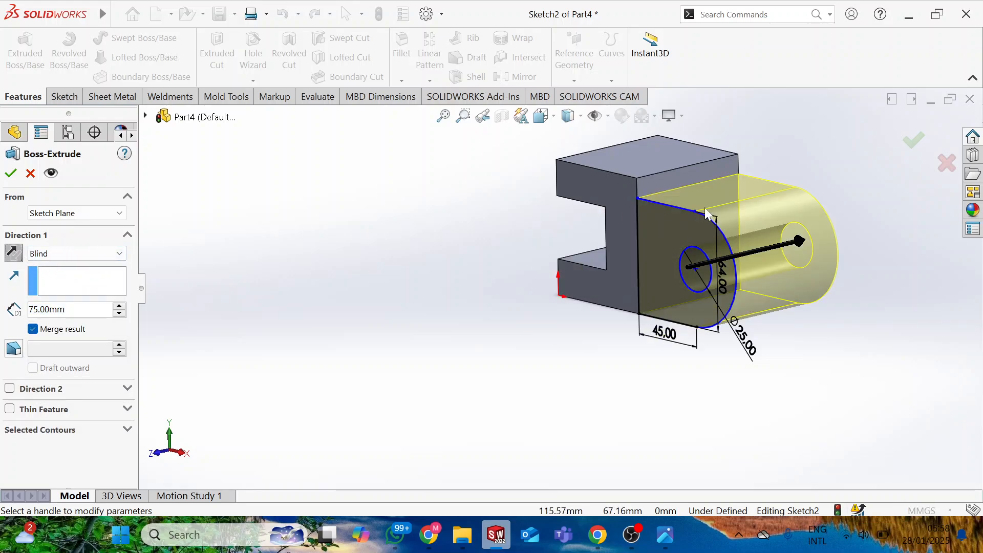
middle_drag(743, 245, 689, 232)
scroll(661, 219, down, 2)
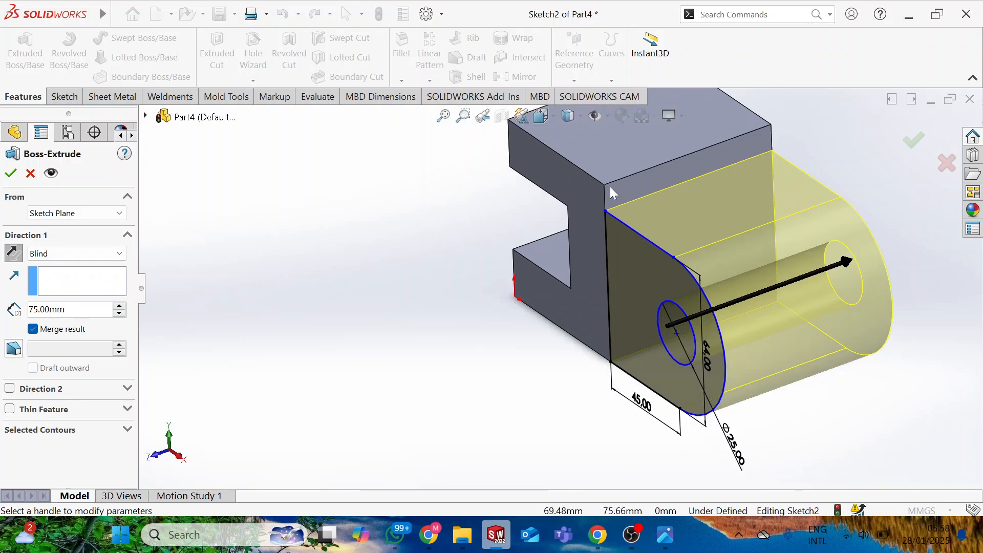
- Check the setback in the MS Clamp.png drawing and start the extrusion at an 8 mm offset, reversed toward the block's interior
key(alt+Tab)
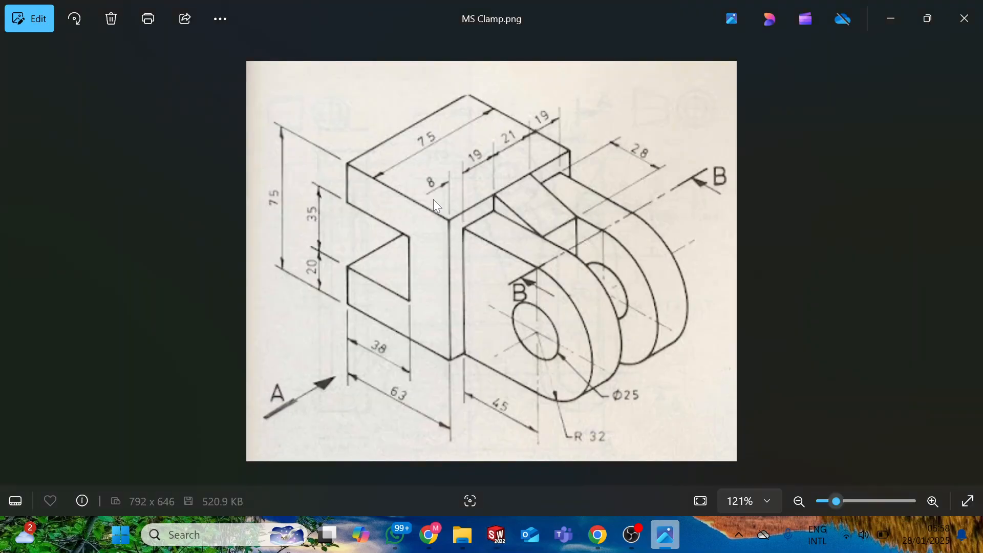
key(alt+Tab)
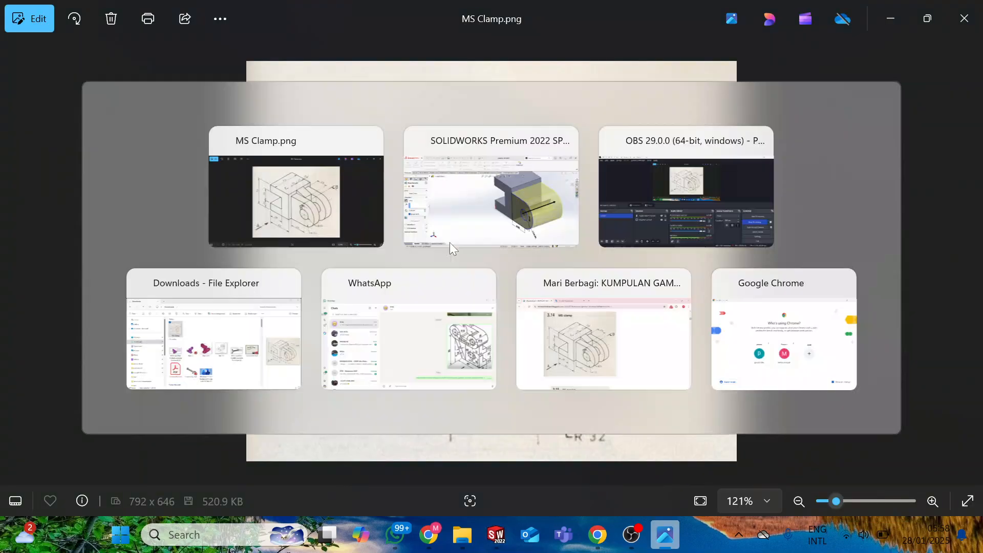
click(74, 214)
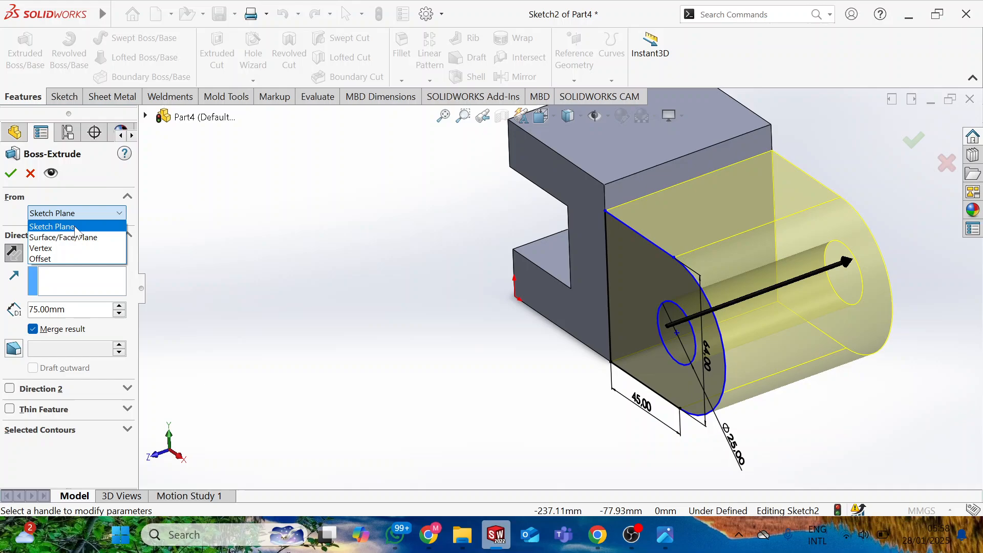
click(77, 257)
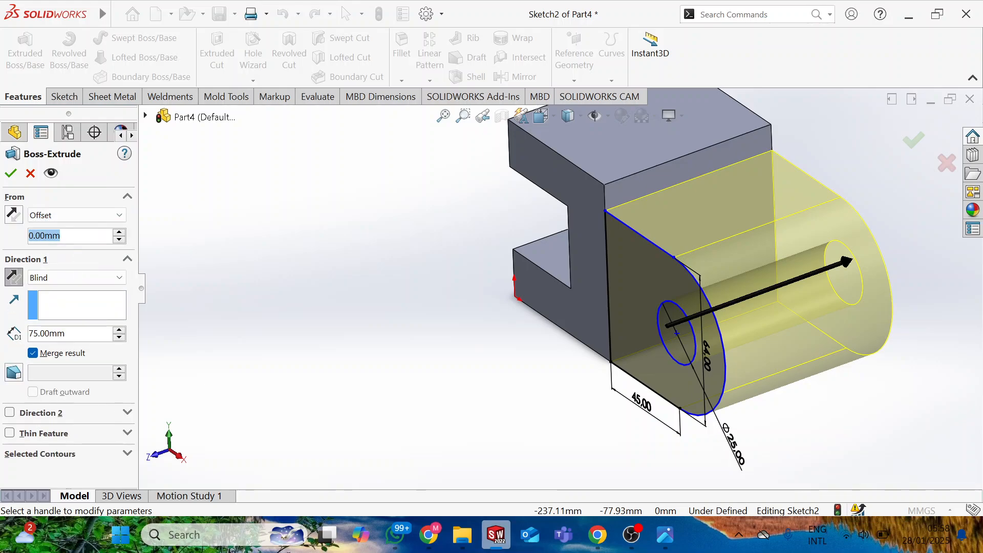
text(8)
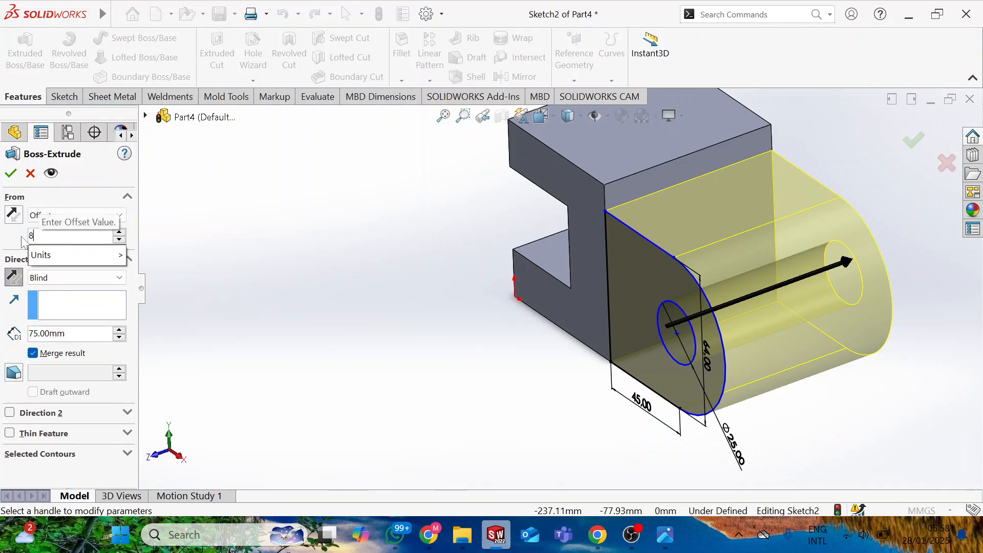
key(Return)
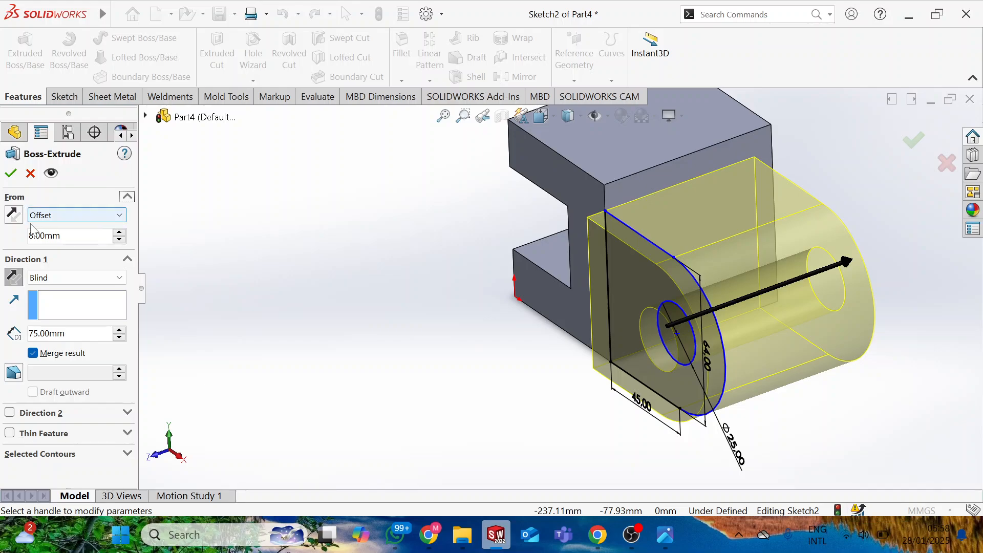
click(19, 217)
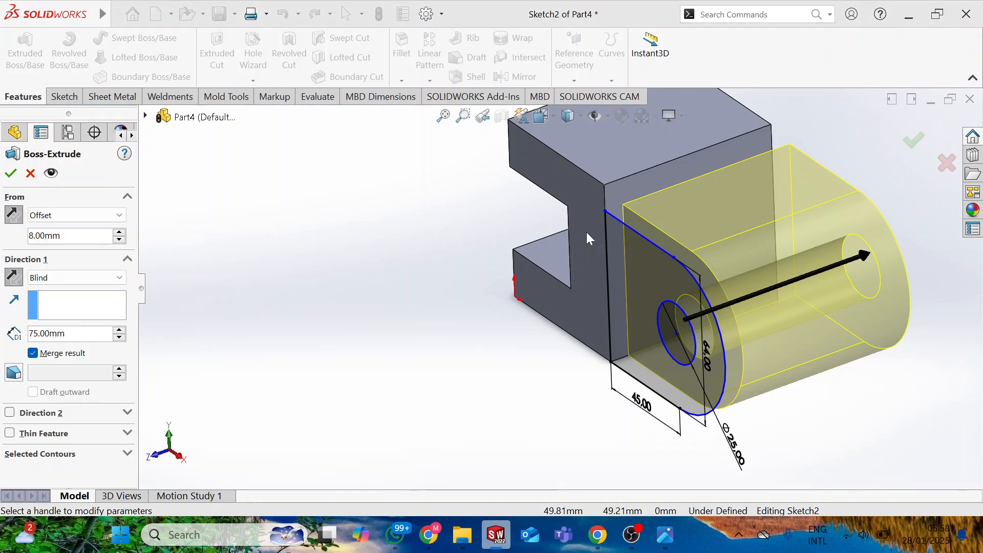
- Check the lug thickness in the MS Clamp.png drawing and extrude the lug to a depth of 19 mm
key(alt+Tab)
key(alt+Tab)
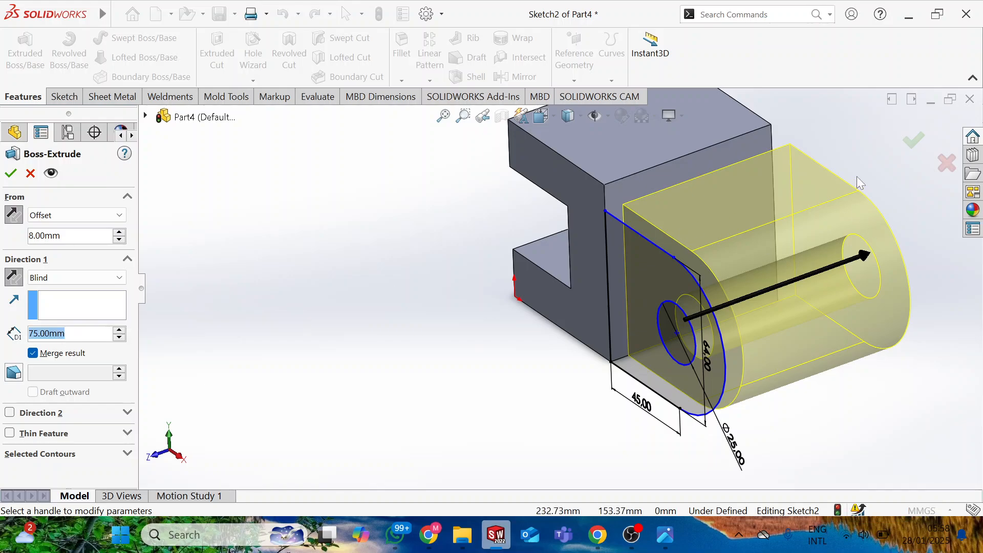
key(alt+Tab)
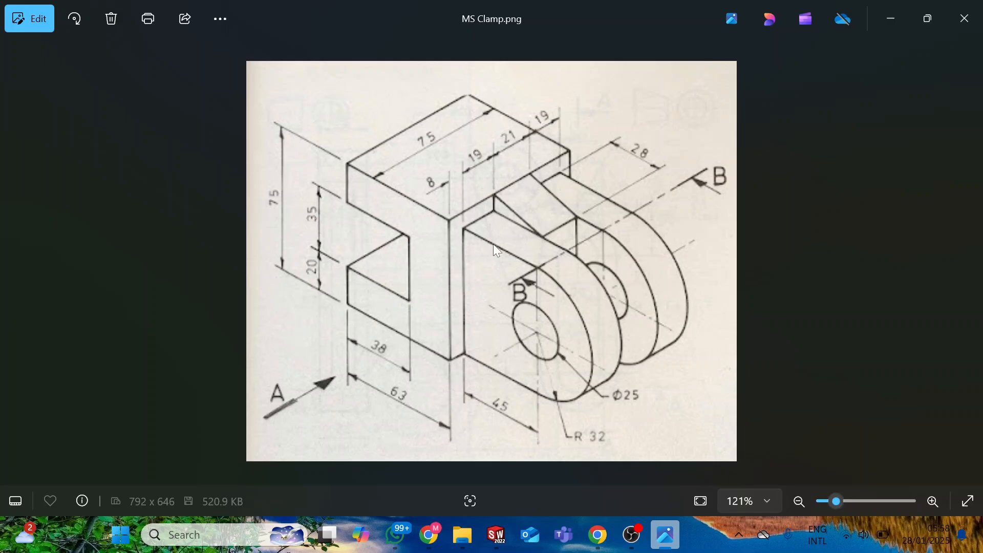
key(alt+Tab)
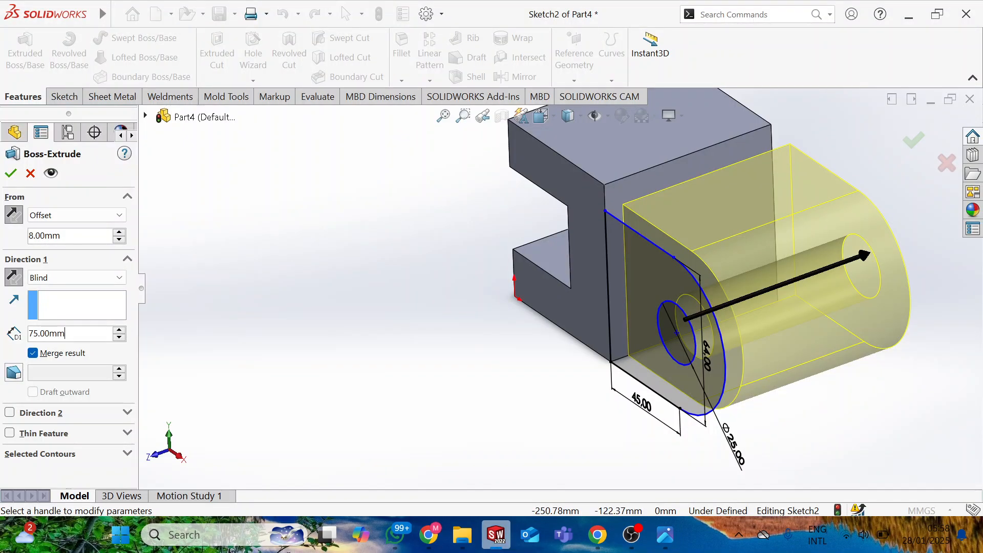
text(19)
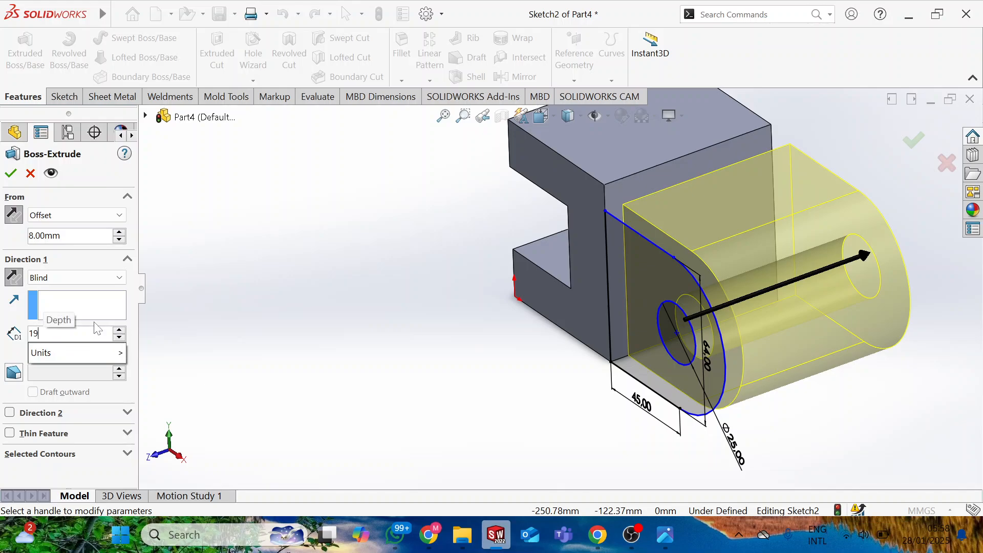
key(Return)
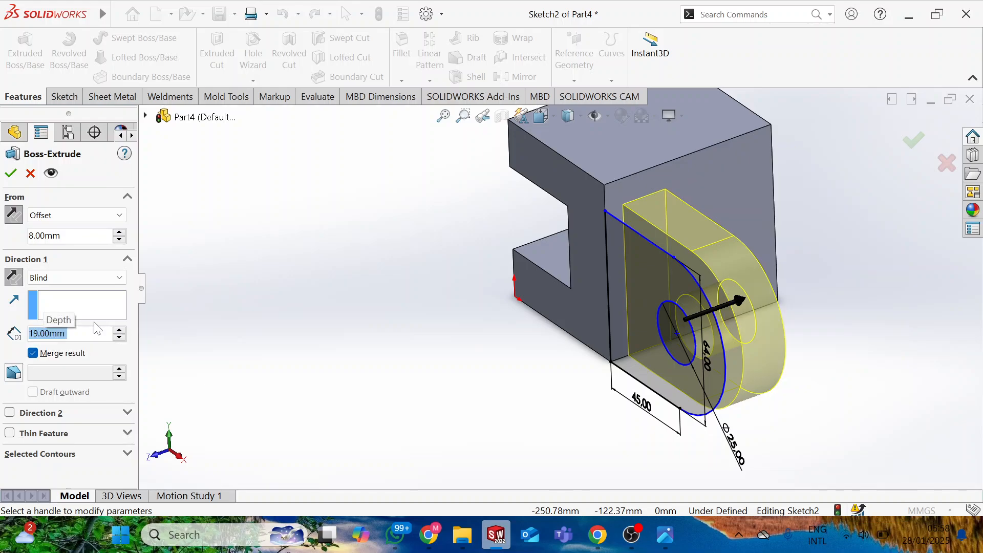
click(12, 173)
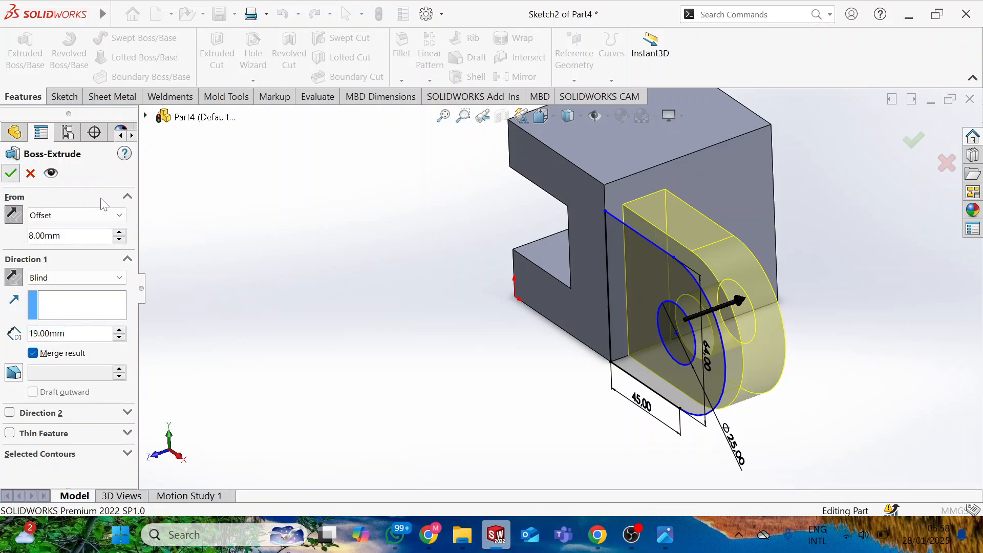
- Check the web between the lugs in the MS Clamp.png drawing and start a sketch on the lug's inner face
middle_drag(400, 234, 566, 283)
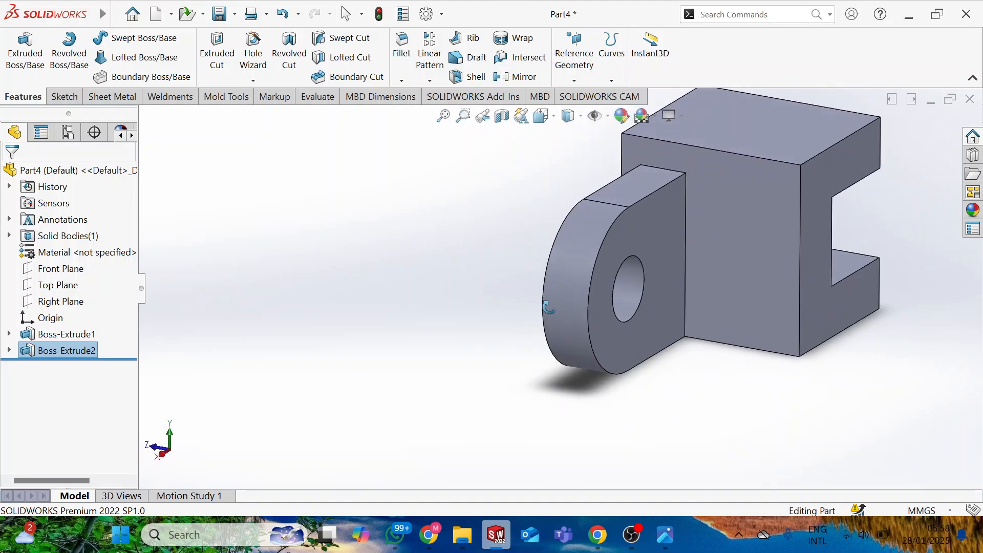
key(alt+Tab)
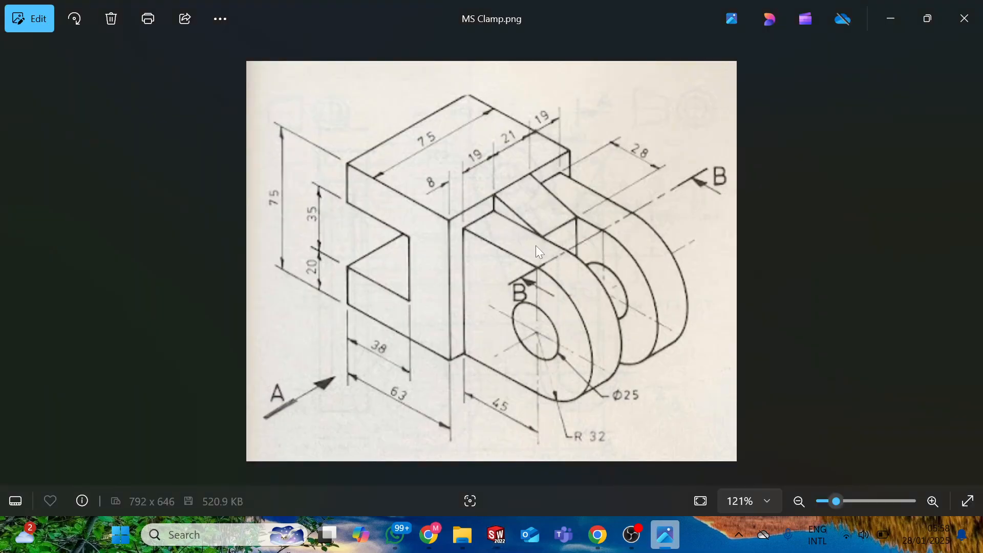
key(alt+Tab)
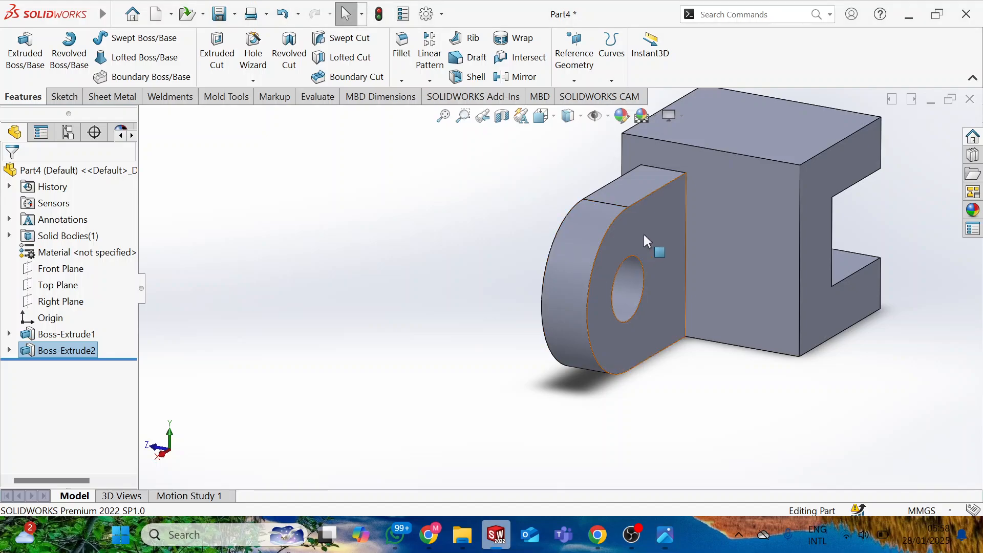
mouse_move(643, 235)
middle_down()
mouse_move(576, 201)
mouse_move(633, 245)
middle_up()
right_click(633, 244)
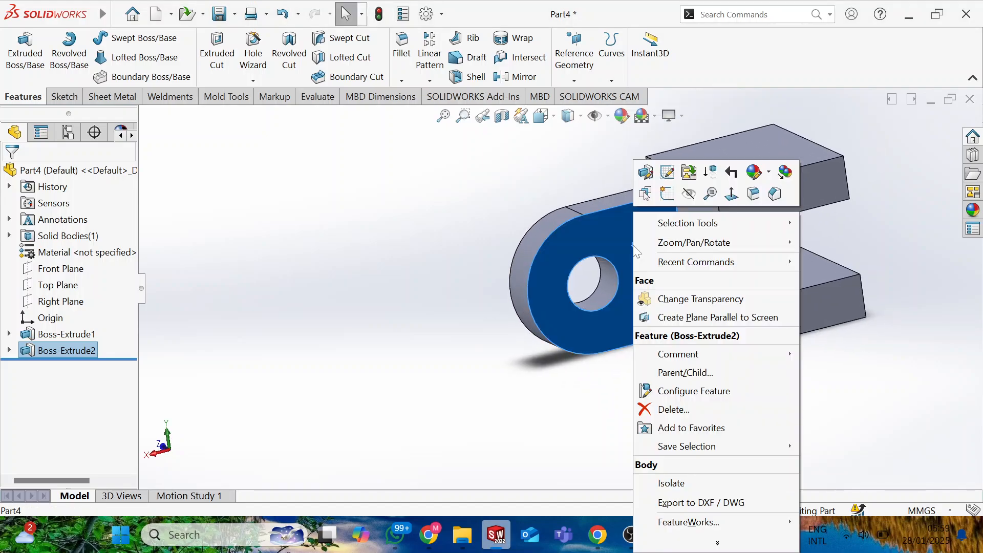
click(666, 197)
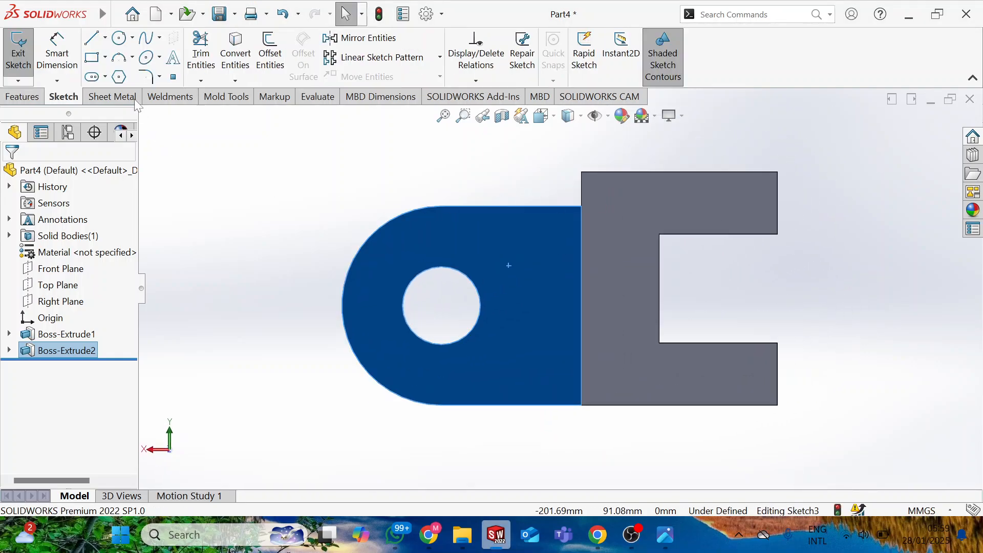
- Sketch the closed web profile: slope from the block's top corner to the lug's top edge, down to the base, back along it and up the block face
key(l)
click(581, 172)
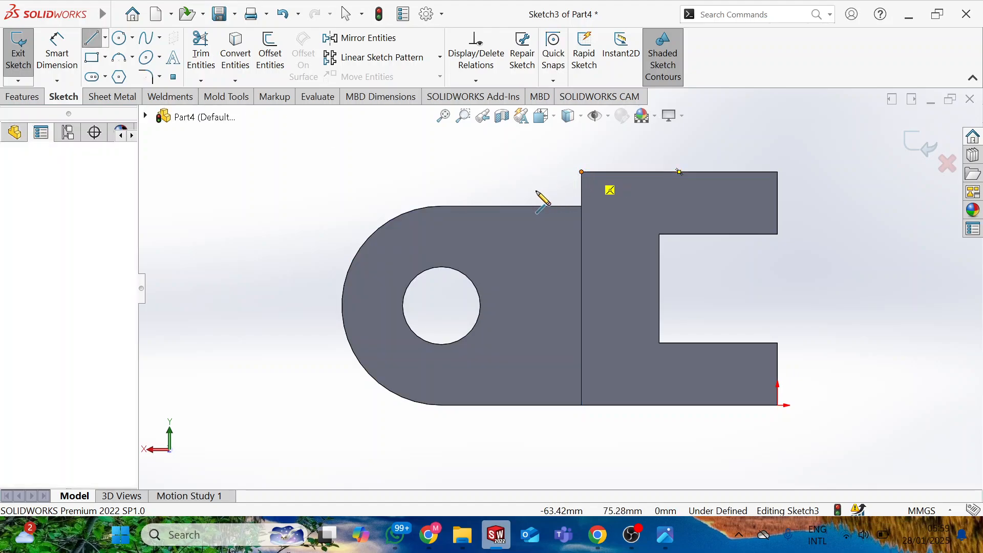
click(516, 205)
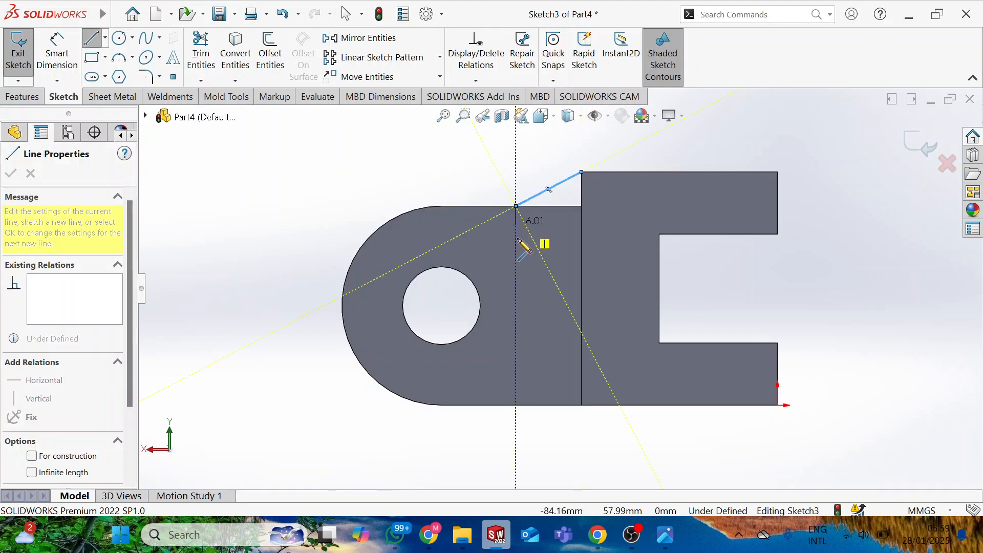
click(515, 405)
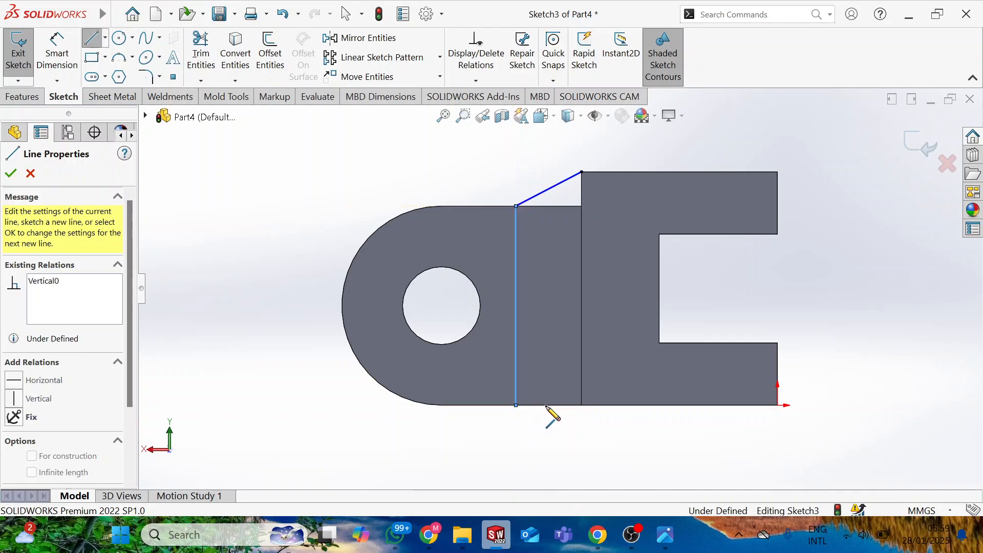
click(581, 405)
click(581, 172)
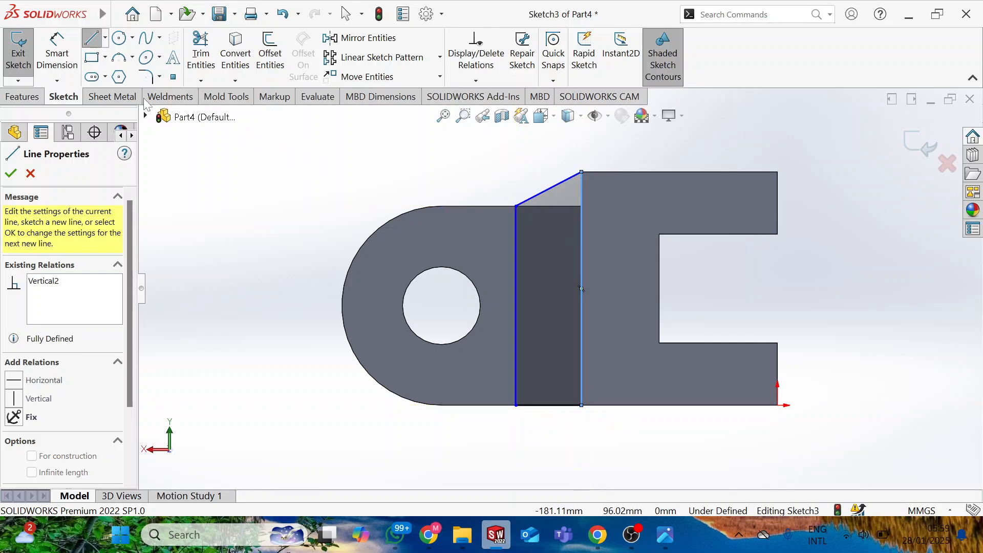
- Dimension the web profile's horizontal width and set it to 28 mm, as given in the MS Clamp.png drawing
click(57, 61)
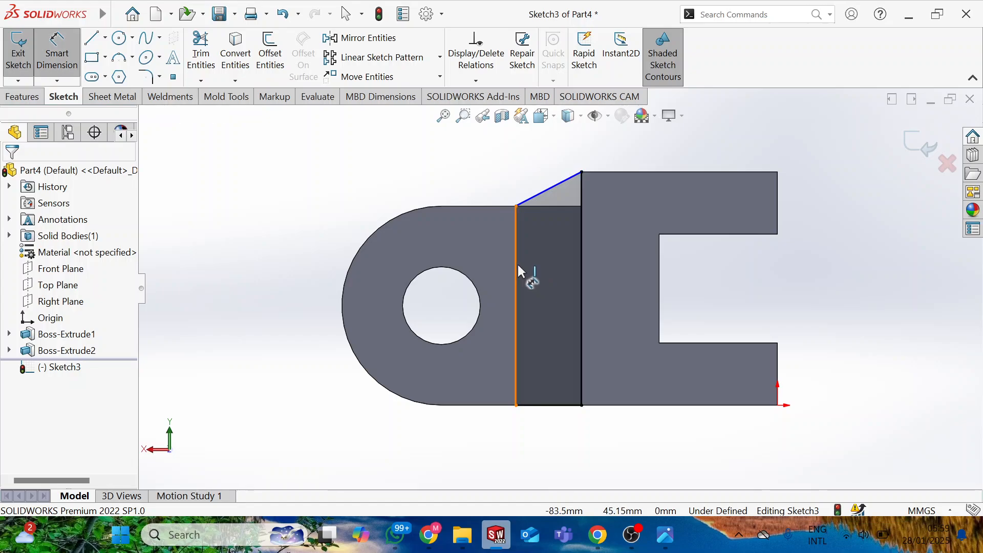
click(584, 237)
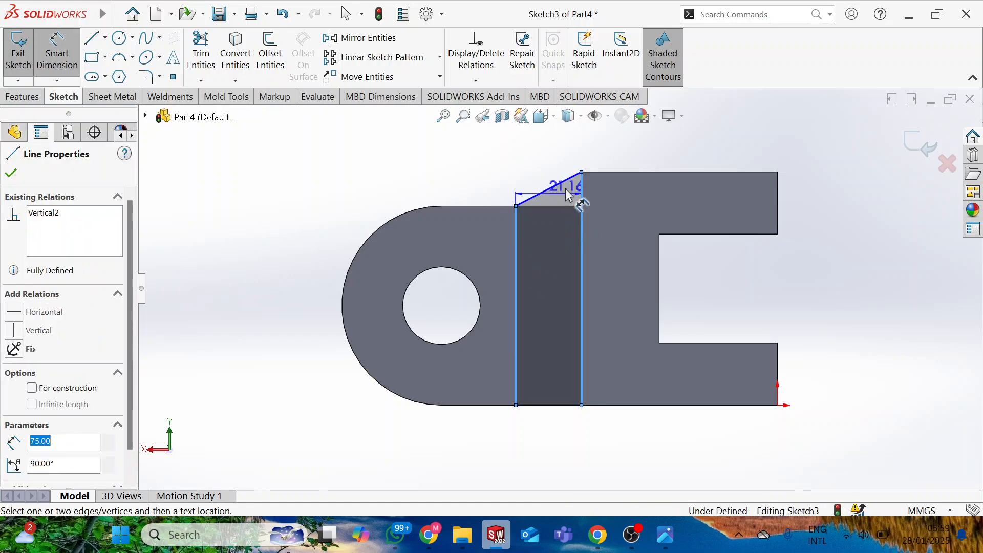
click(560, 151)
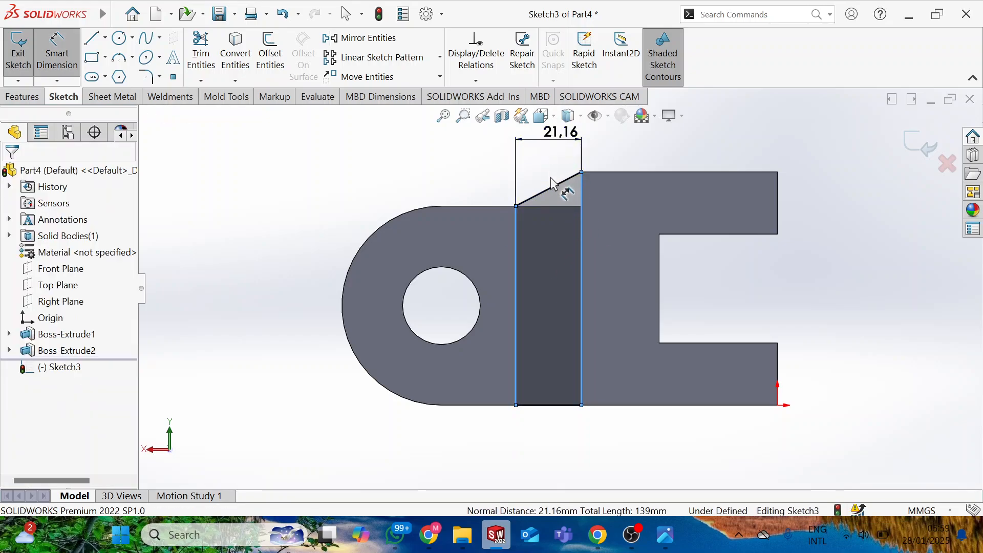
key(alt+Tab)
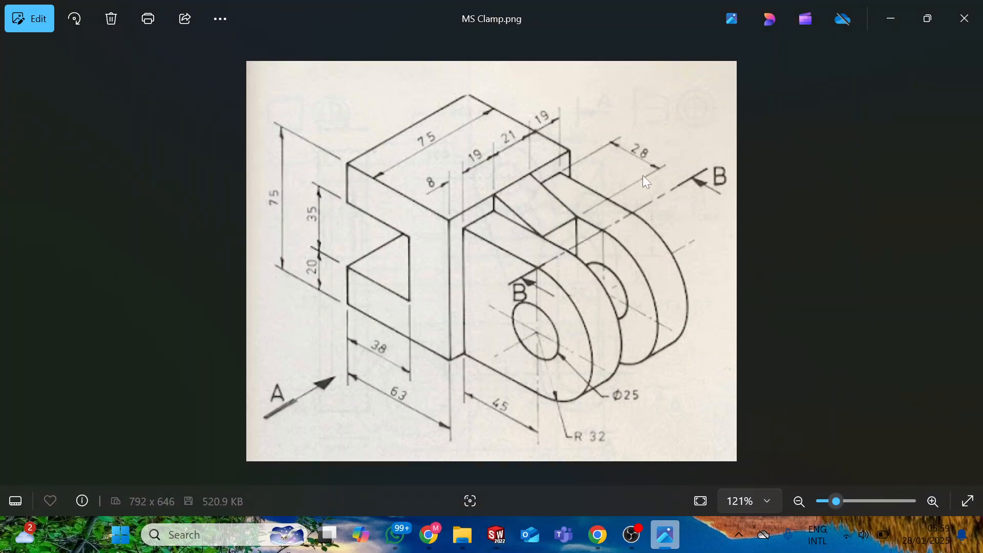
key(alt+Tab)
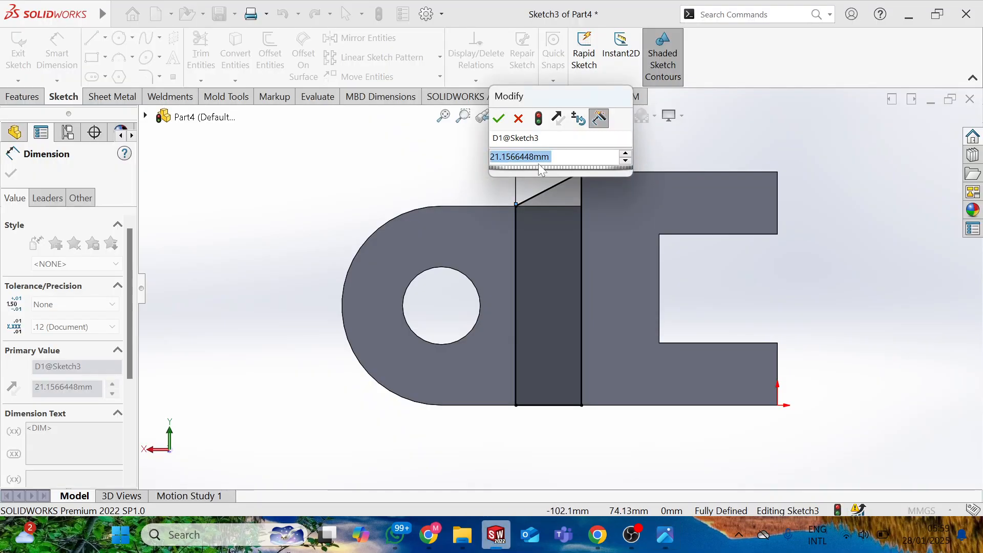
text(20)
key(Return)
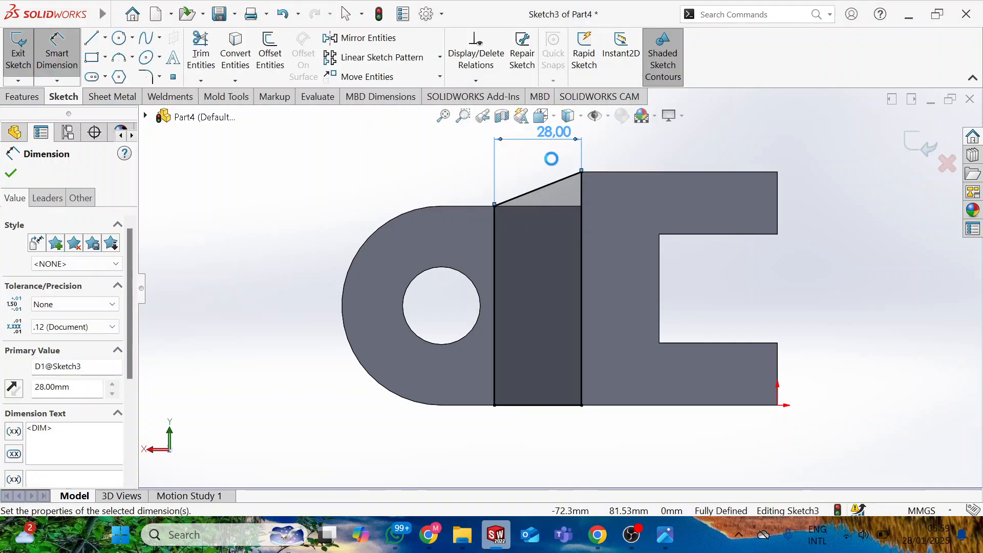
- Check the gap between the lugs in the MS Clamp.png drawing and extrude the web profile Blind to a depth of 21 mm
middle_drag(548, 159, 604, 171)
scroll(604, 171, down, 1)
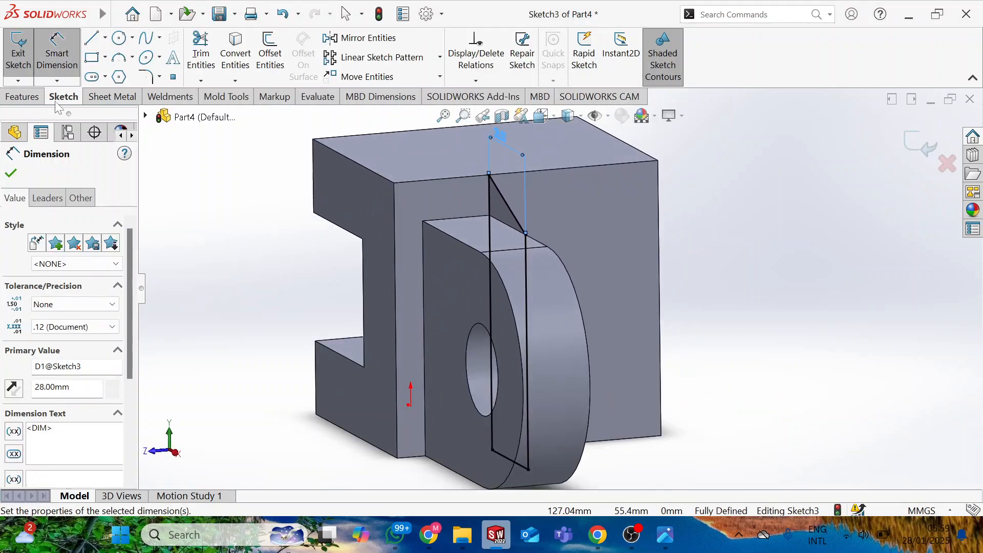
click(36, 97)
click(27, 56)
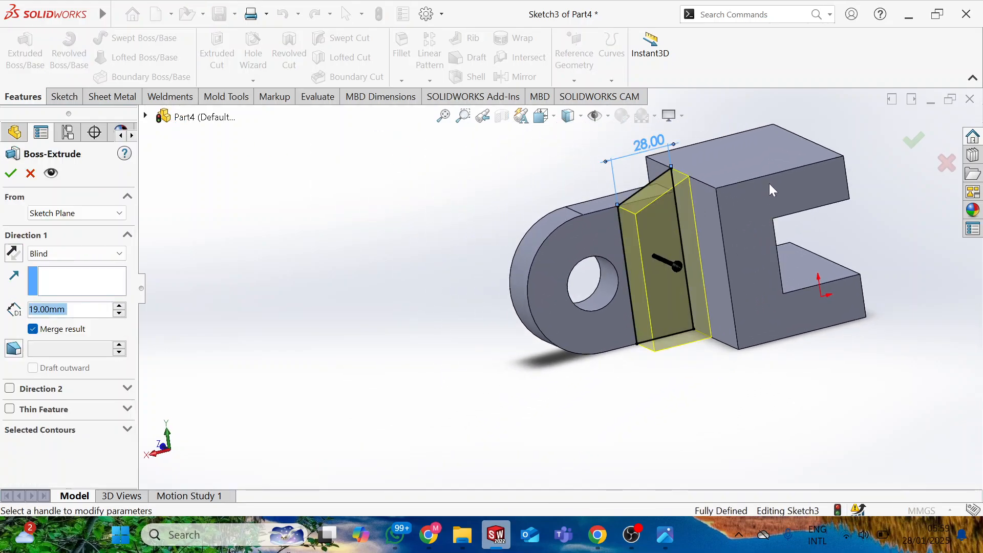
middle_drag(769, 183, 851, 245)
key(alt+Tab)
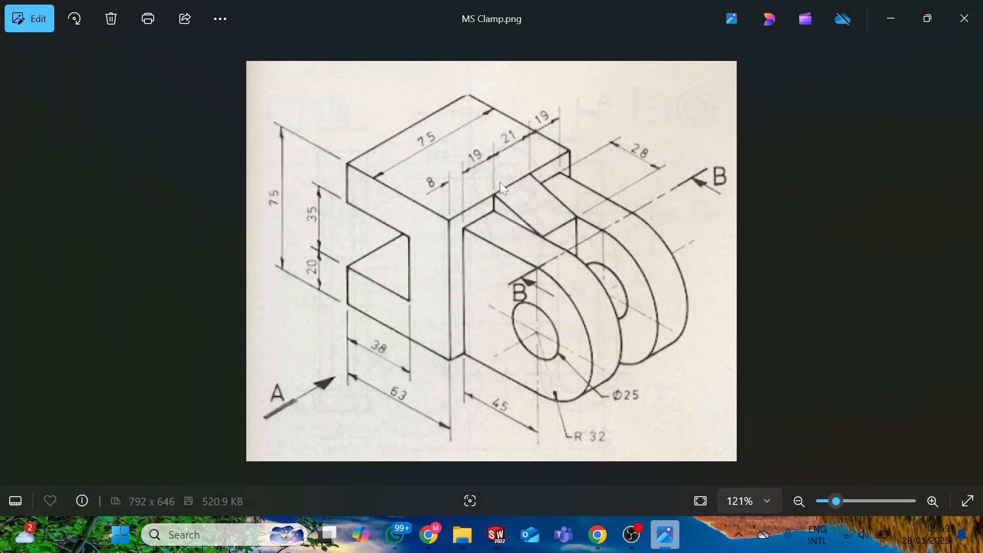
key(alt+Tab)
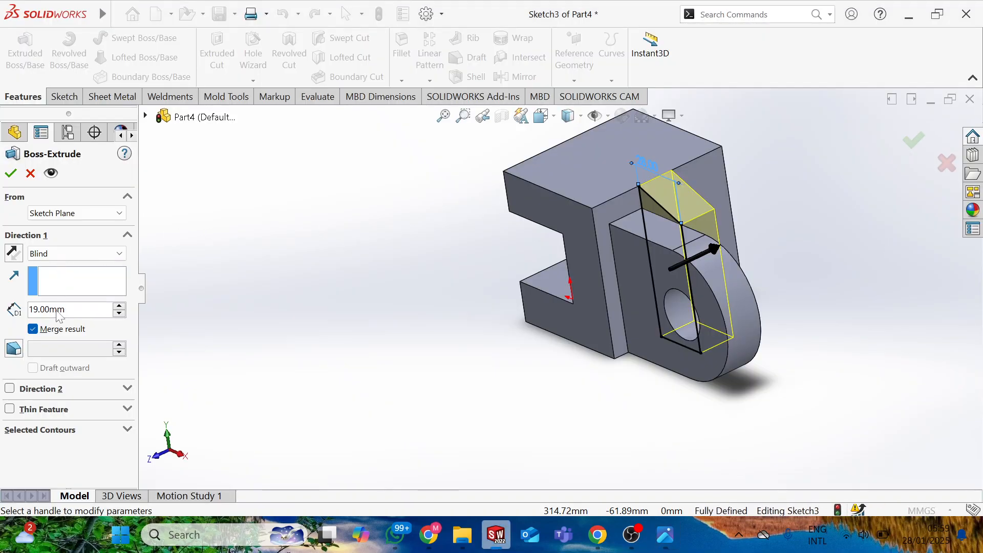
text(21)
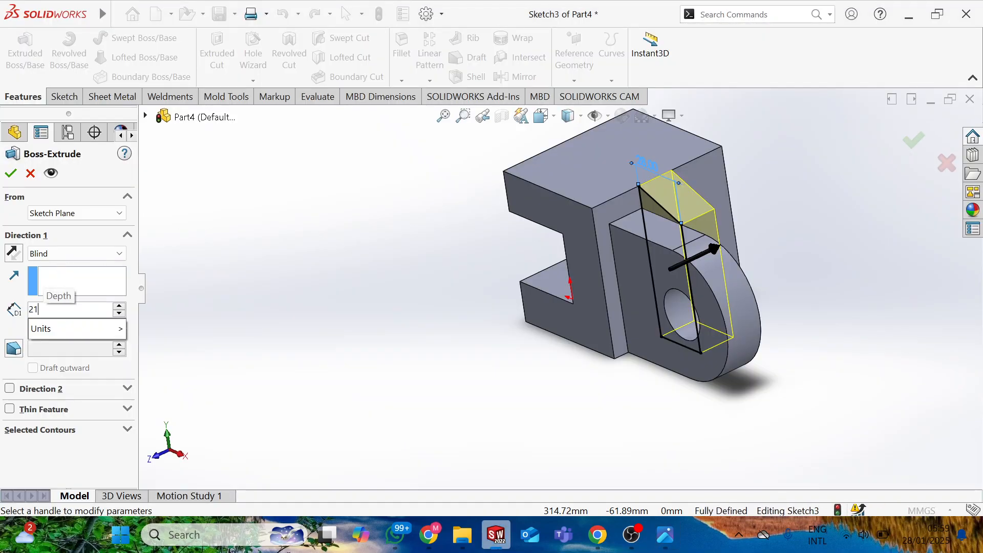
key(Return)
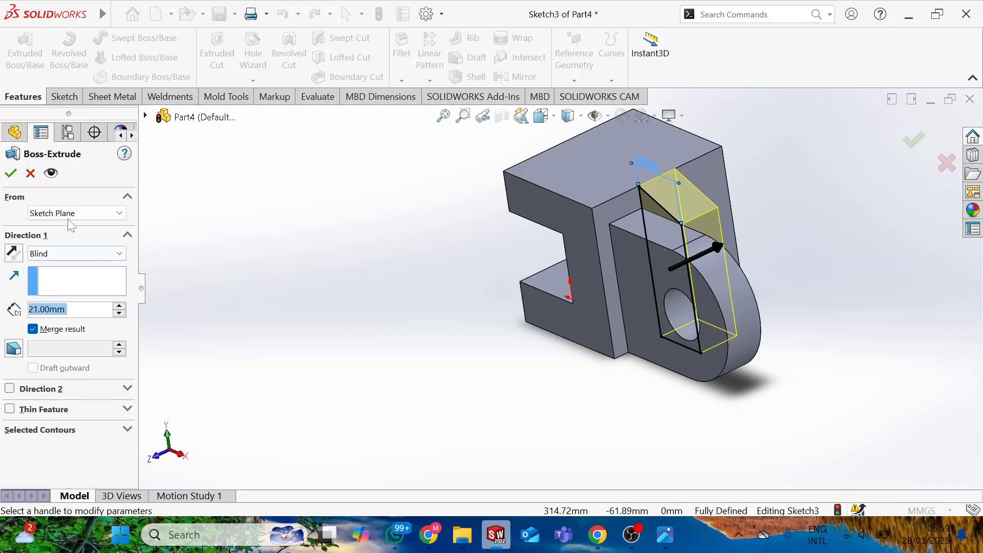
click(11, 173)
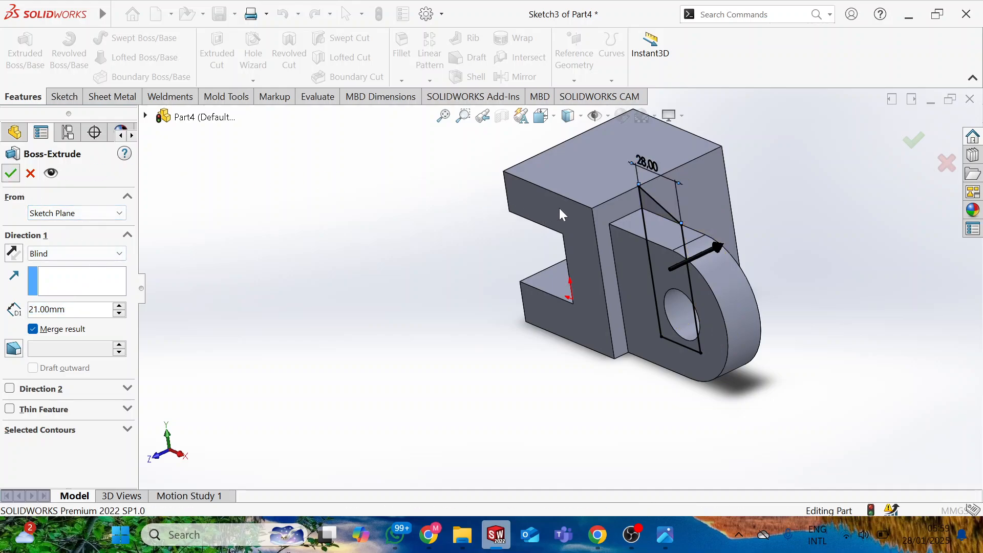
- Start a Mirror feature and replace the preselected web extrusion with the lug extrusion as the feature to mirror
mouse_move(748, 183)
middle_down()
mouse_move(784, 188)
mouse_move(759, 160)
mouse_move(683, 276)
middle_up()
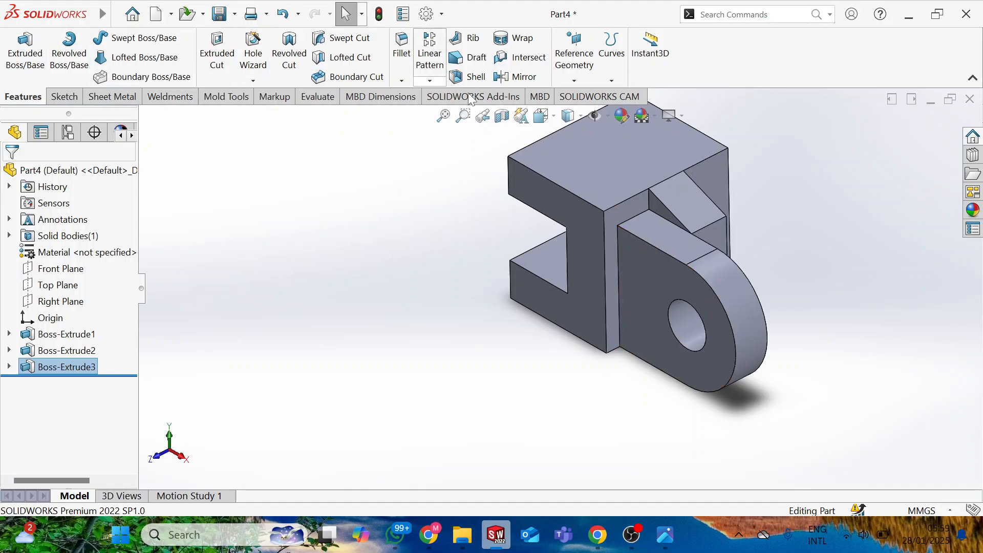
click(516, 81)
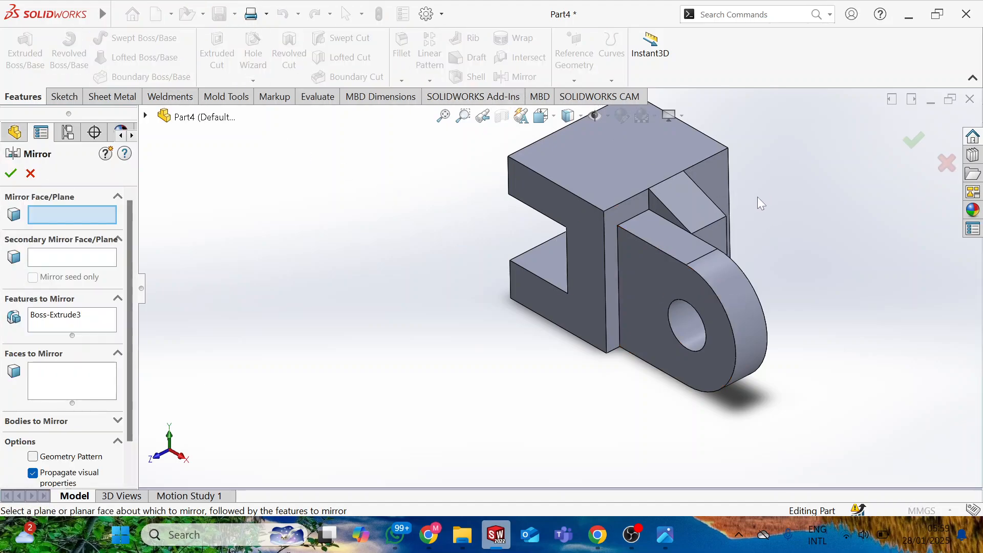
click(67, 318)
right_click(68, 318)
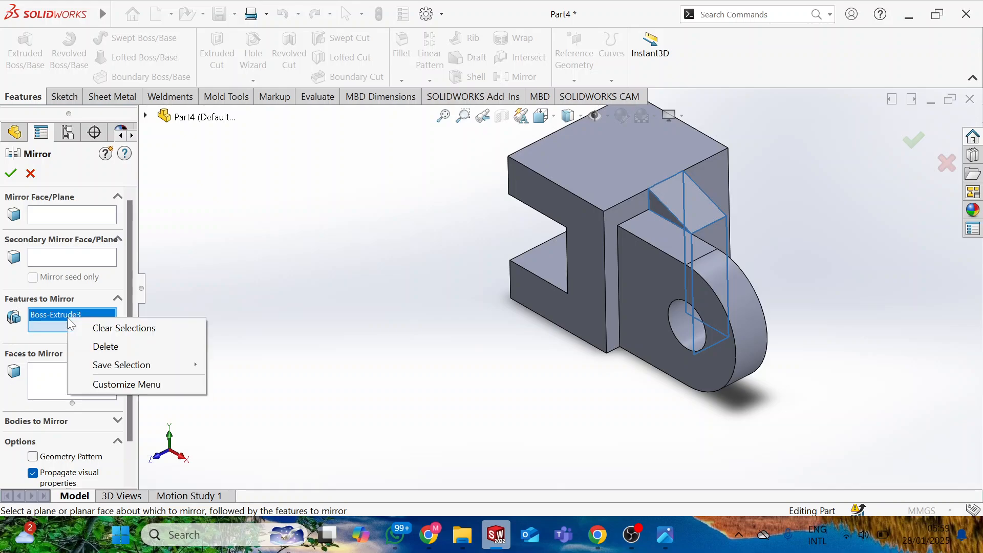
click(110, 330)
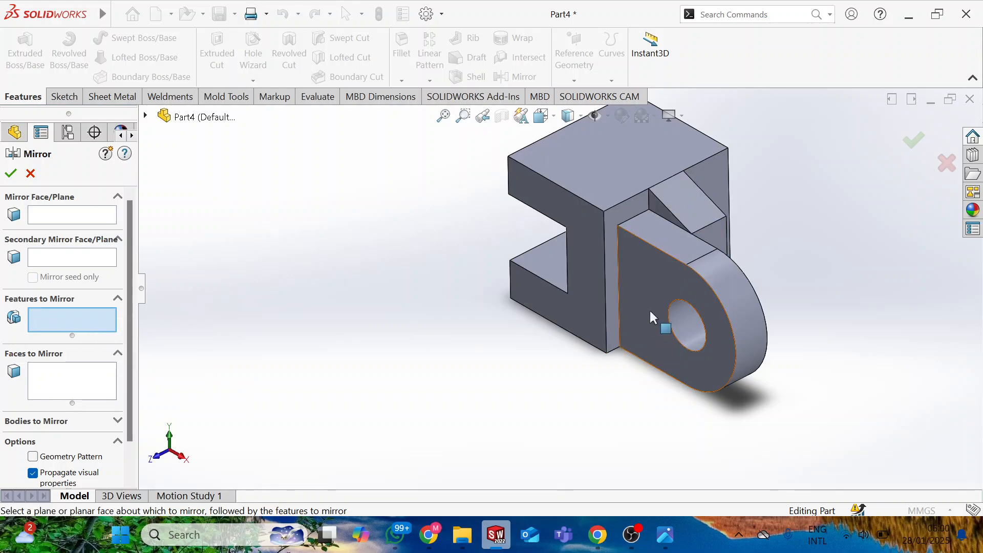
click(675, 268)
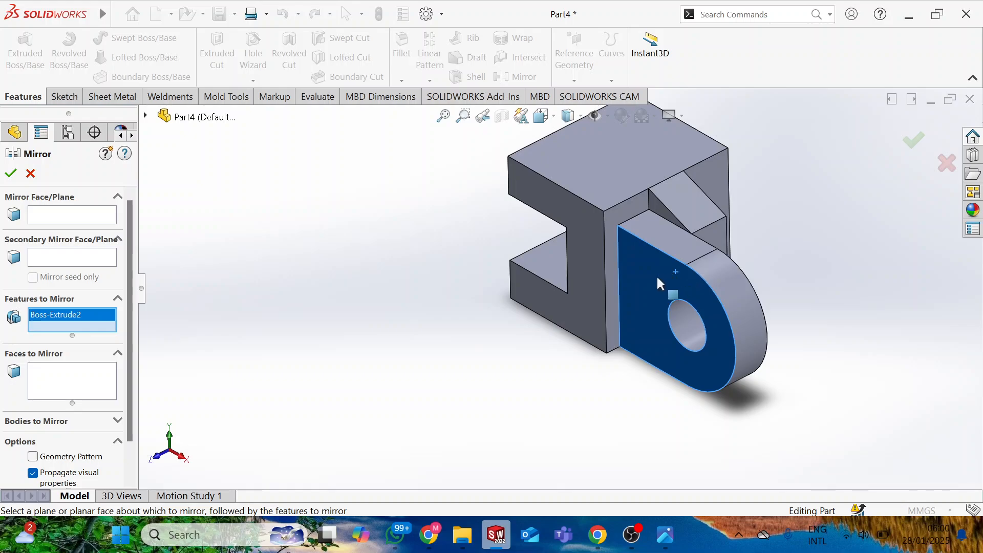
- Set the Front Plane as the mirror plane and create the second lug
click(60, 219)
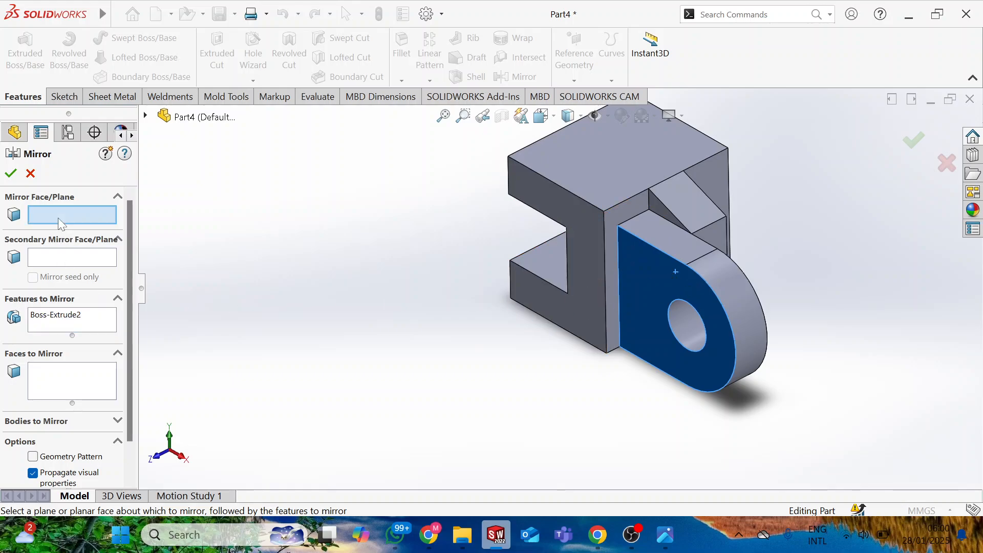
click(145, 117)
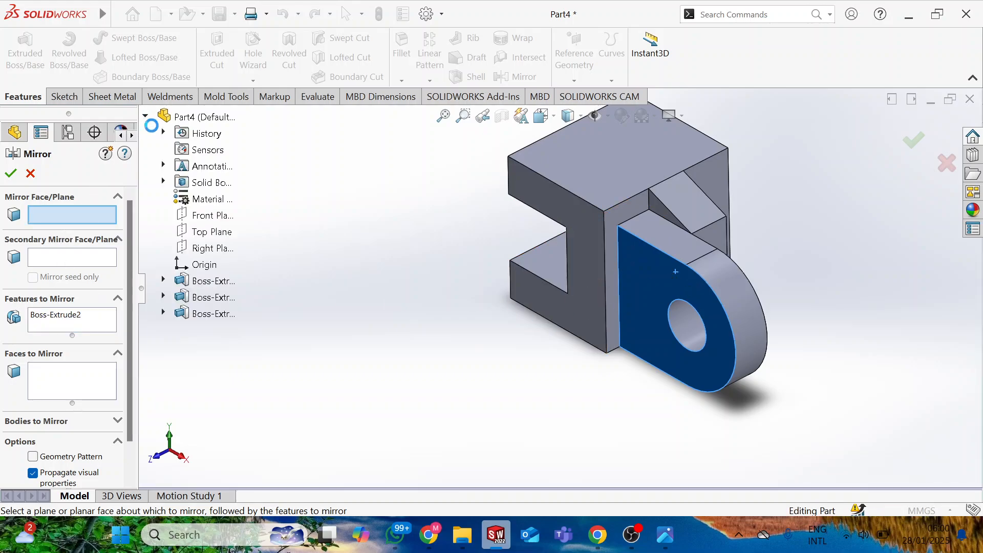
click(213, 216)
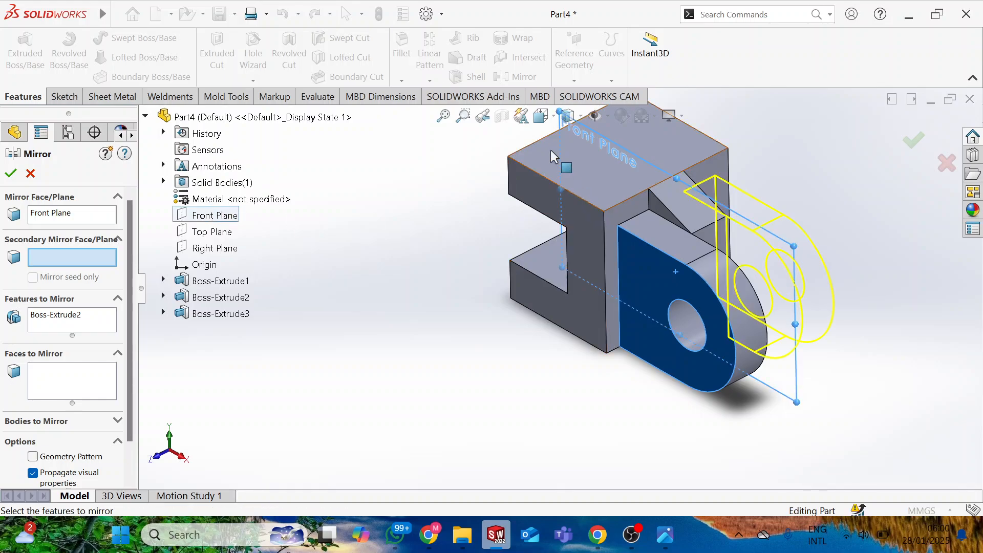
scroll(571, 156, down, 2)
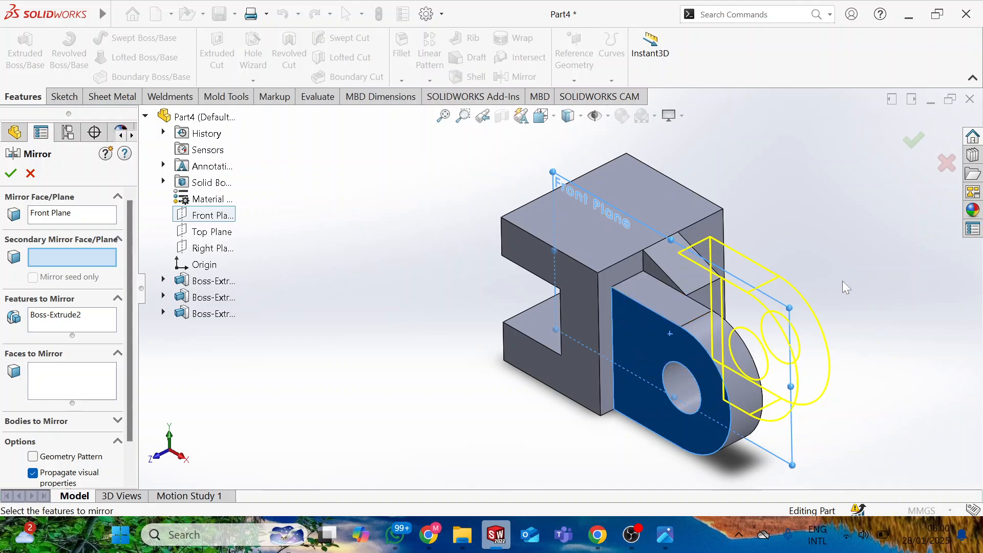
click(10, 171)
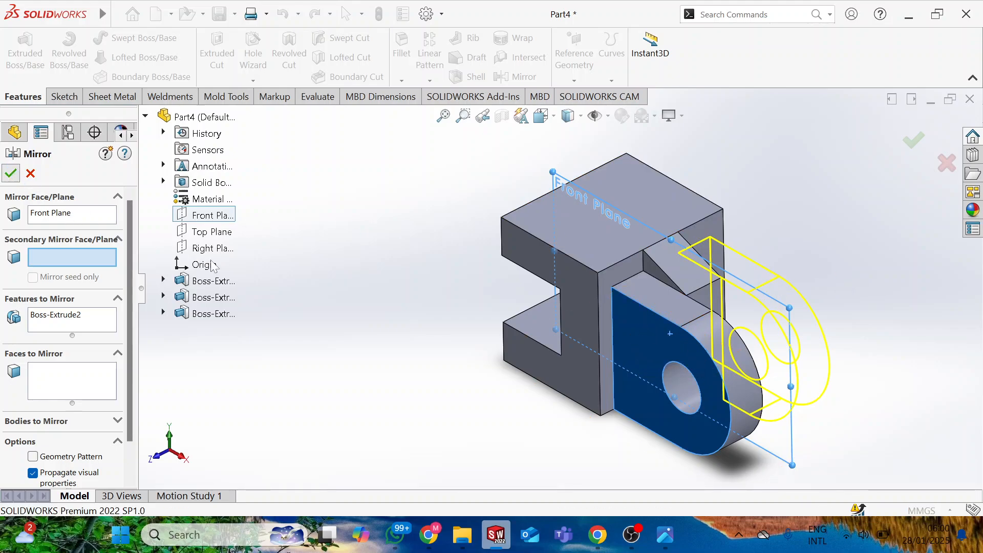
middle_drag(421, 271, 520, 364)
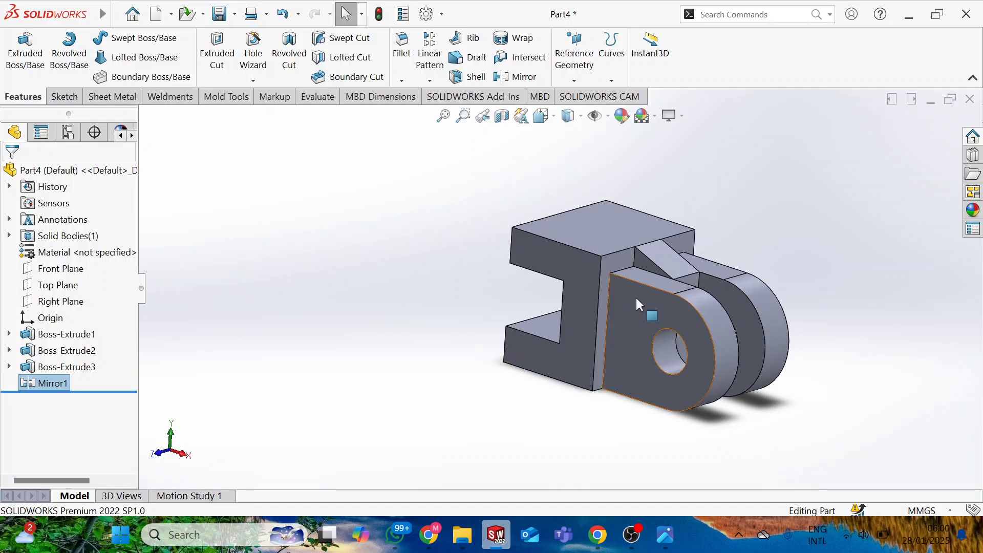
ctrl+middle_drag(635, 296, 507, 305)
scroll(569, 304, down, 2)
scroll(568, 304, down, 1)
scroll(568, 304, up, 1)
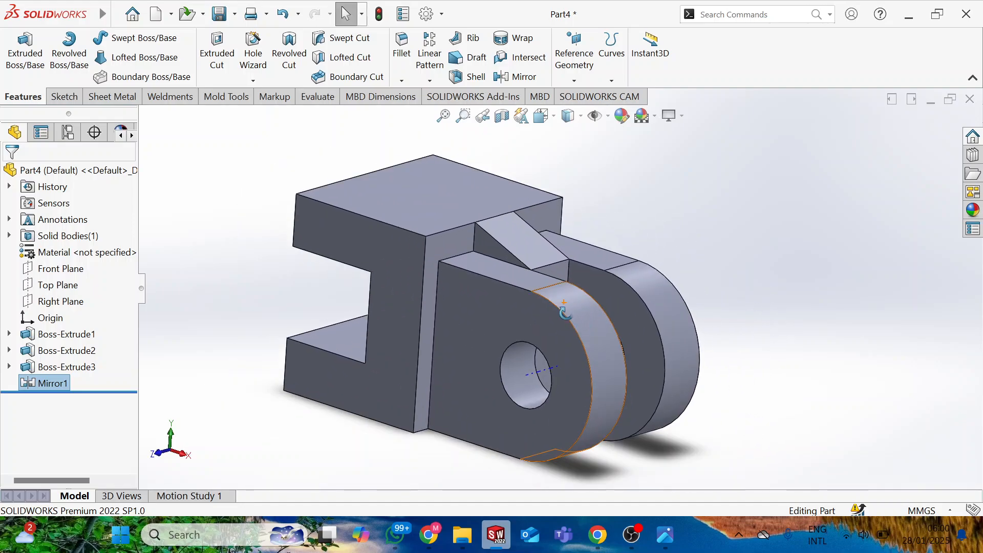